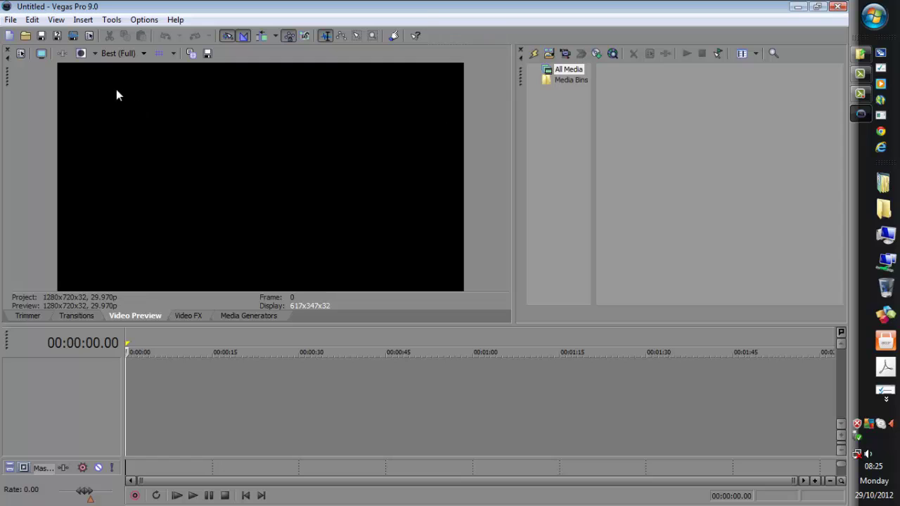
# Create a new project using the HDV 720-30p template (1280×720, 29.970 fps).
pyautogui.click(11, 20)
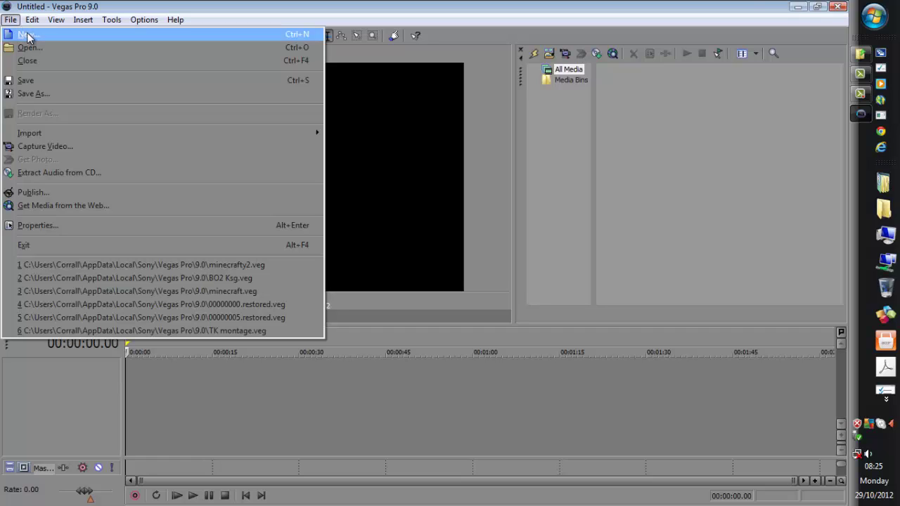
pyautogui.click(28, 35)
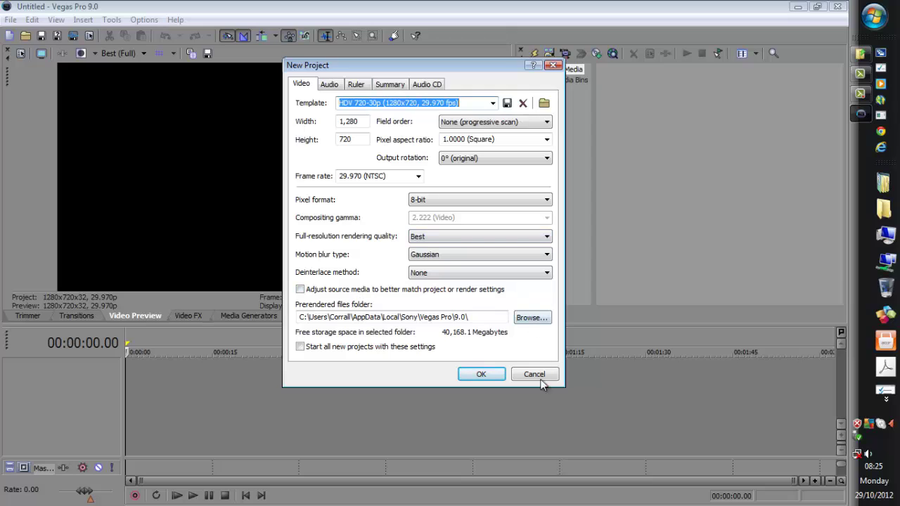
pyautogui.click(480, 374)
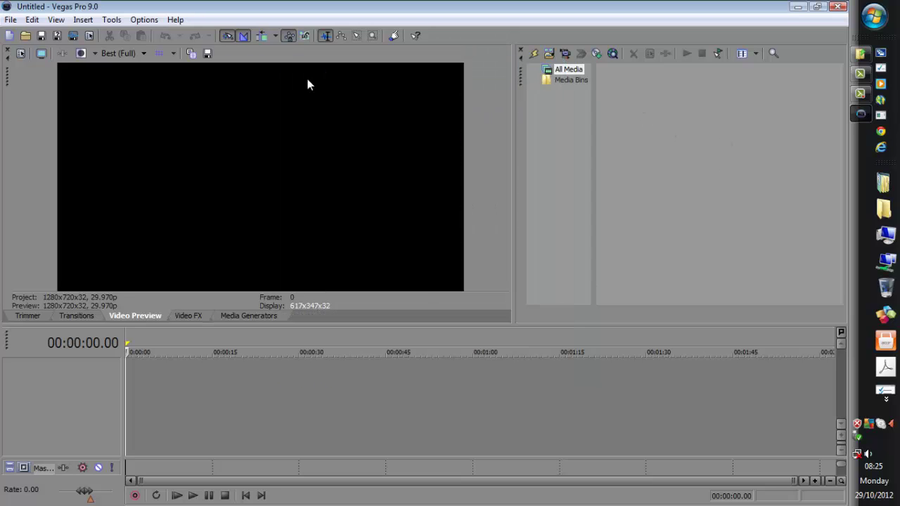
# Look over the File > Import options and close the menu without choosing one.
pyautogui.click(10, 19)
pyautogui.moveTo(21, 135)
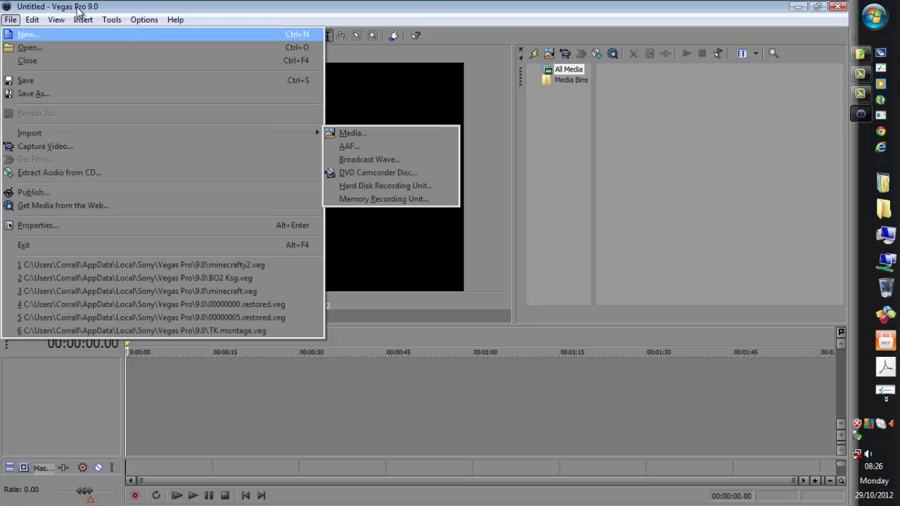
pyautogui.click(501, 33)
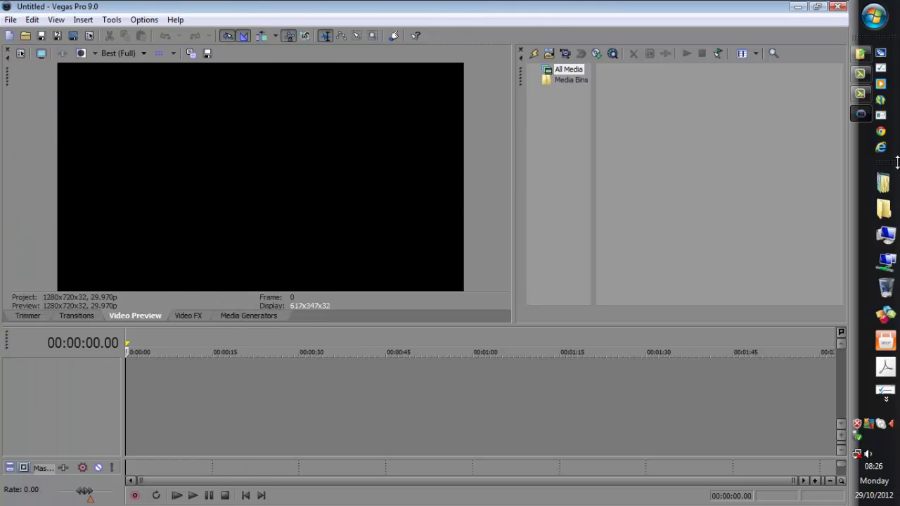
# Drag end striker.M2TS from the Callofduty folder into Project Media, then close Explorer.
pyautogui.click(883, 209)
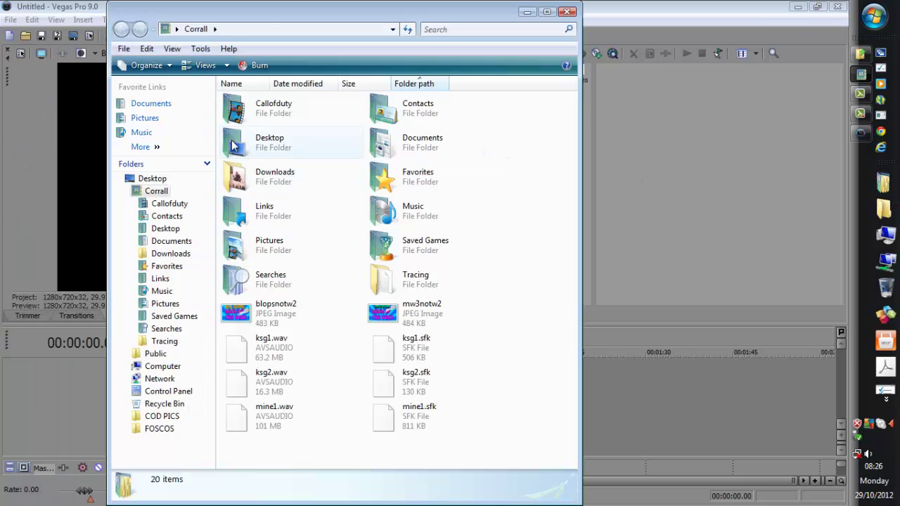
pyautogui.doubleClick(232, 112)
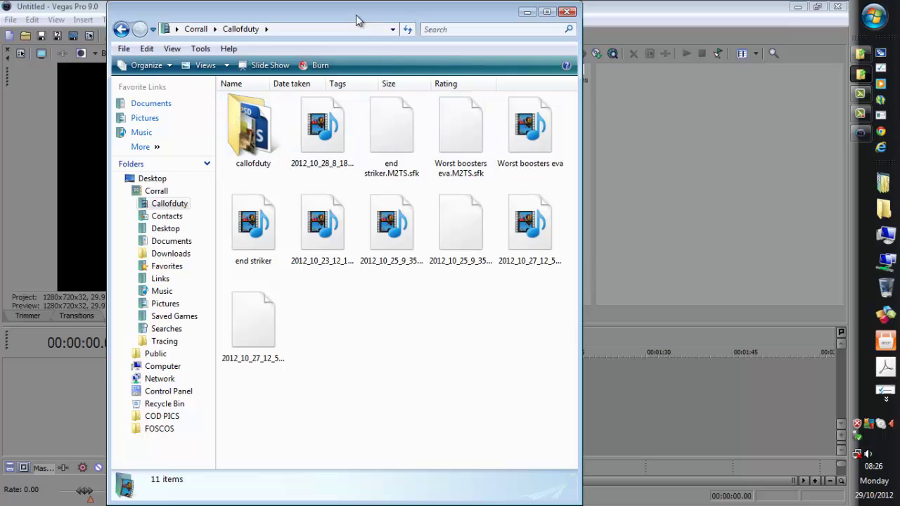
pyautogui.moveTo(342, 10); pyautogui.dragTo(188, 182)
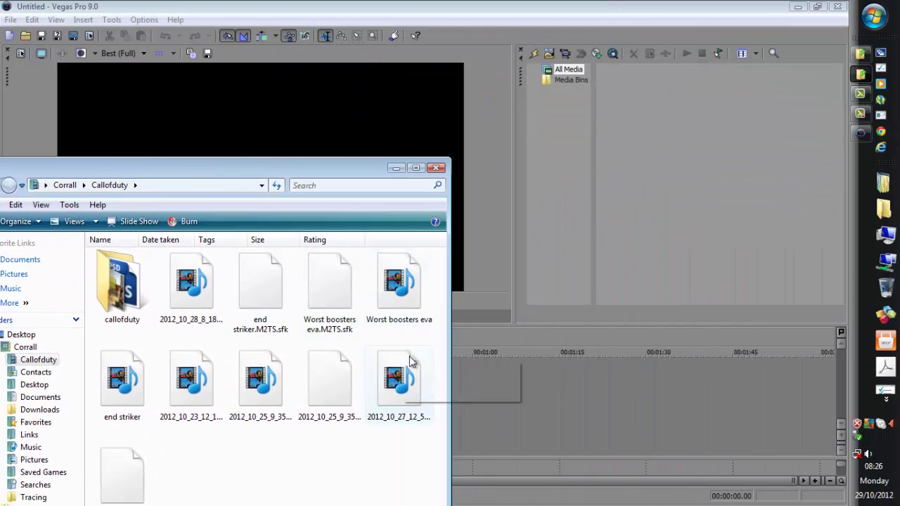
pyautogui.moveTo(127, 379); pyautogui.dragTo(582, 139)
pyautogui.moveTo(630, 104); pyautogui.dragTo(631, 104)
pyautogui.click(443, 168)
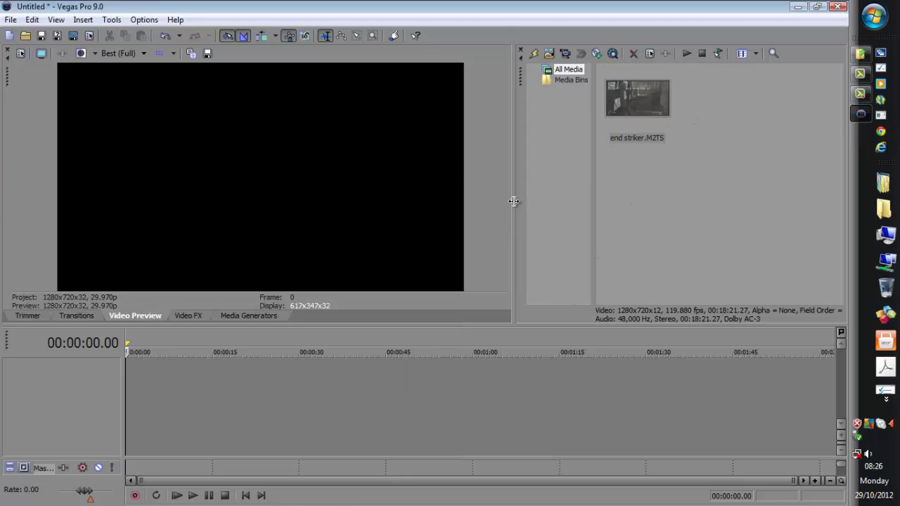
# Widen Project Media and place end striker.M2TS on the timeline with its audio.
pyautogui.moveTo(508, 199); pyautogui.dragTo(489, 179)
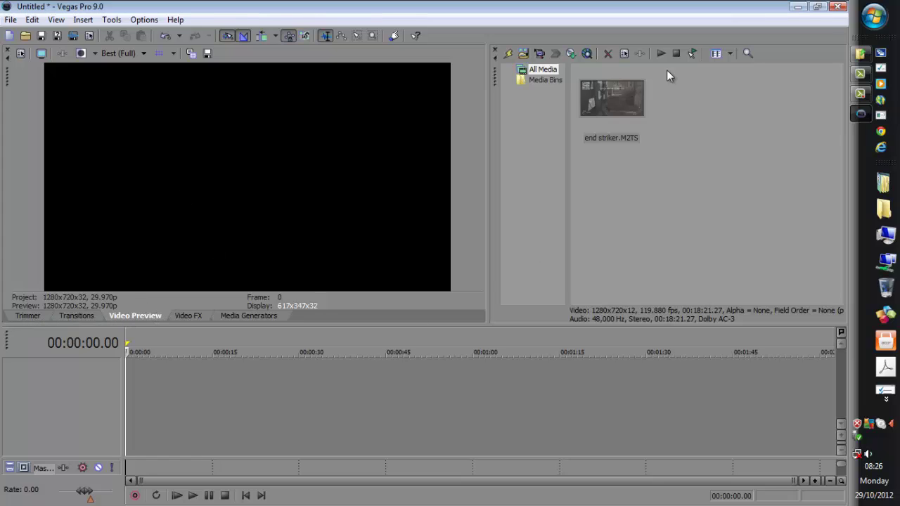
pyautogui.moveTo(619, 96); pyautogui.dragTo(394, 303)
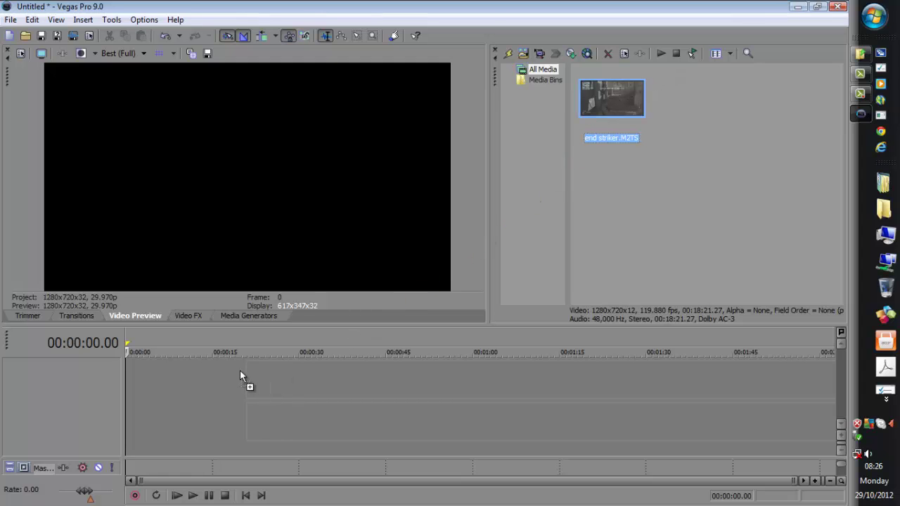
pyautogui.moveTo(150, 375); pyautogui.dragTo(136, 377)
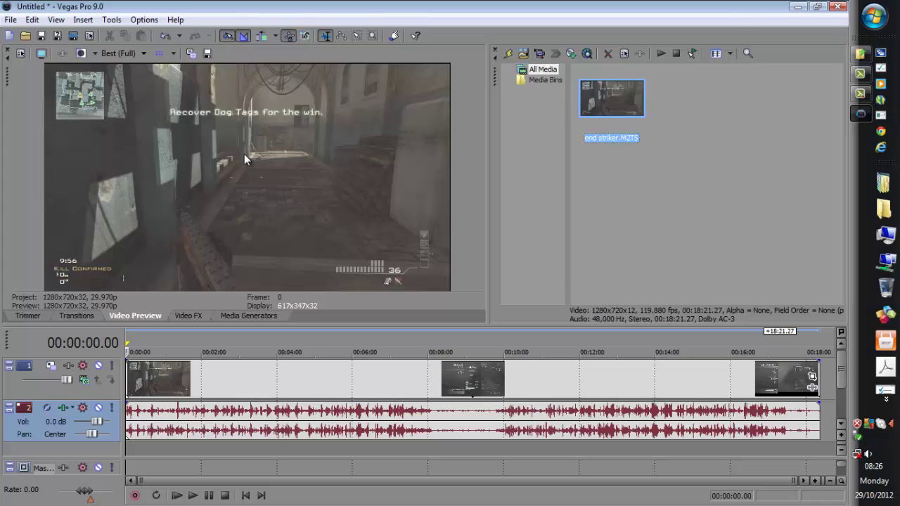
pyautogui.click(188, 316)
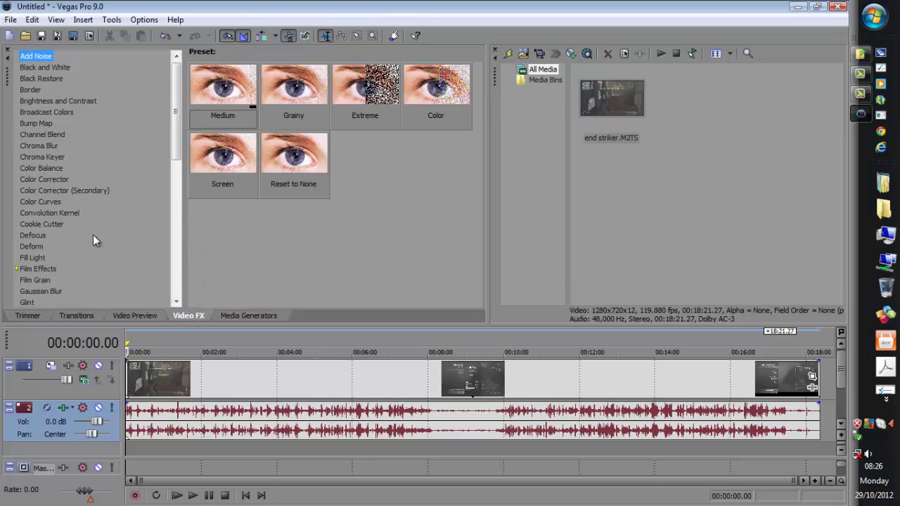
pyautogui.click(67, 315)
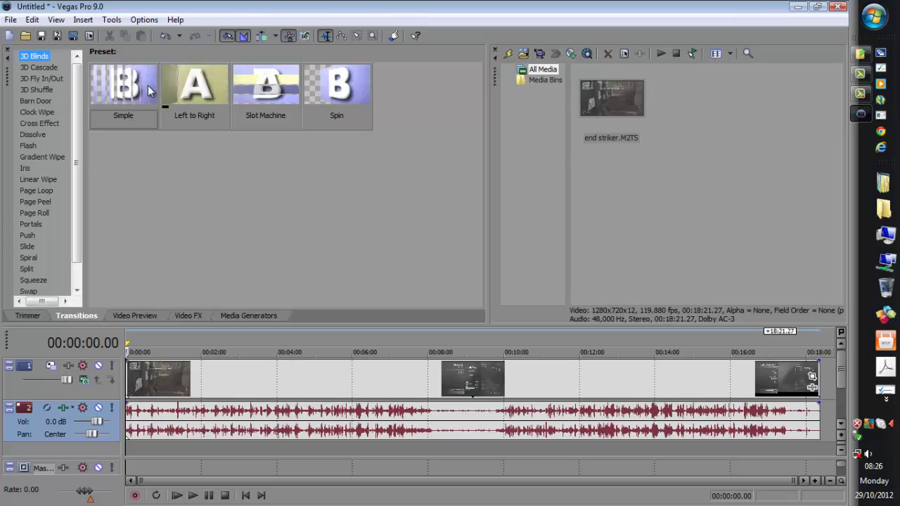
pyautogui.click(34, 124)
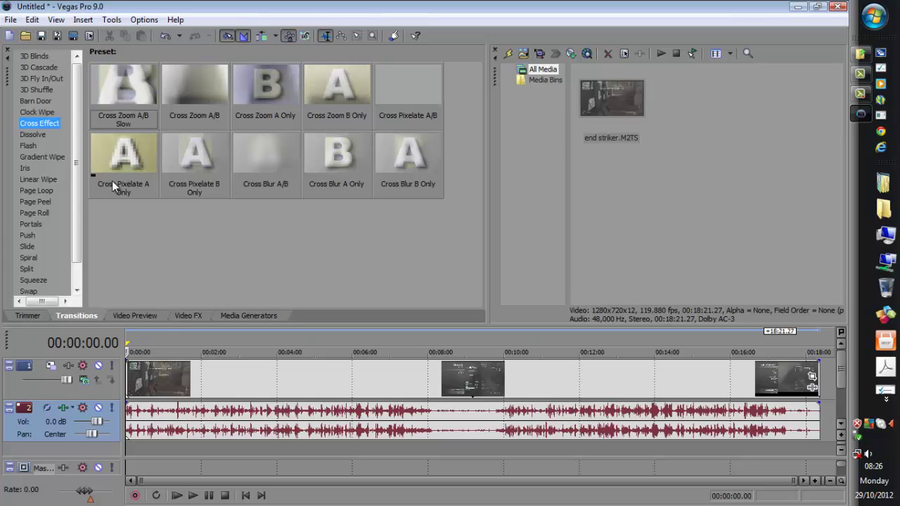
pyautogui.click(141, 314)
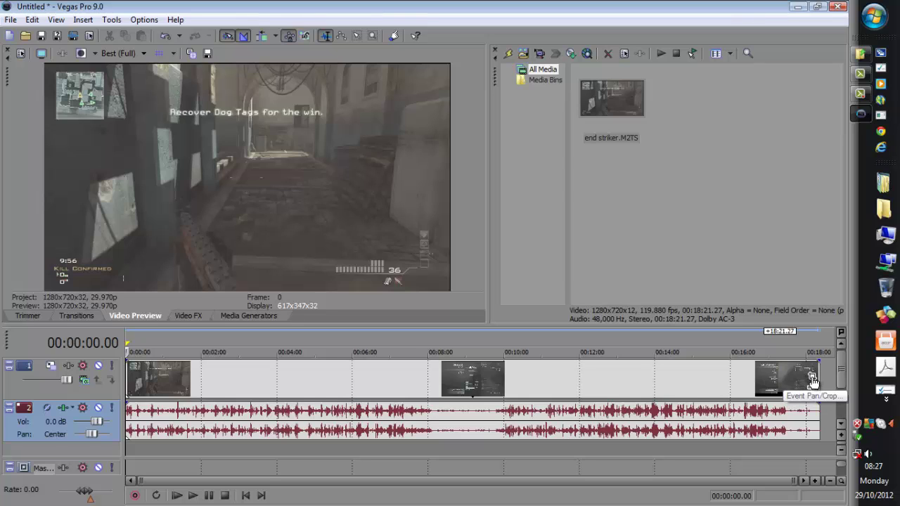
# In Event Pan/Crop for end striker, pull the crop corner slightly inward twice.
pyautogui.click(812, 380)
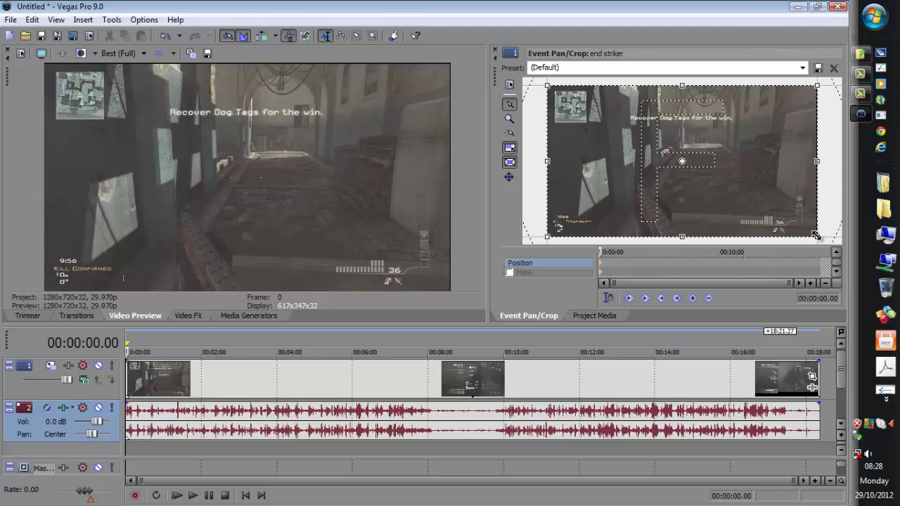
pyautogui.moveTo(815, 236); pyautogui.dragTo(813, 233)
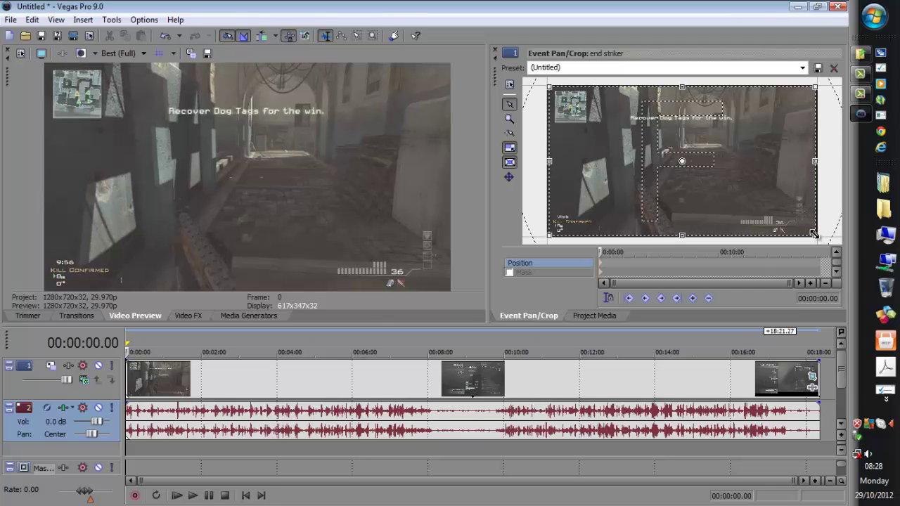
pyautogui.moveTo(813, 233); pyautogui.dragTo(811, 233)
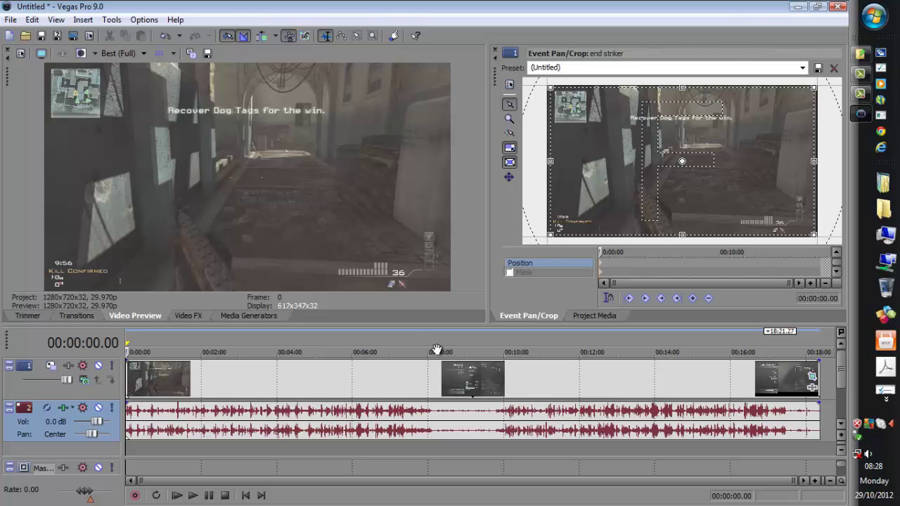
# Preview the clip at several points (00:00:35, 00:03:41, 00:07:02, 00:03:02.28).
pyautogui.click(147, 388)
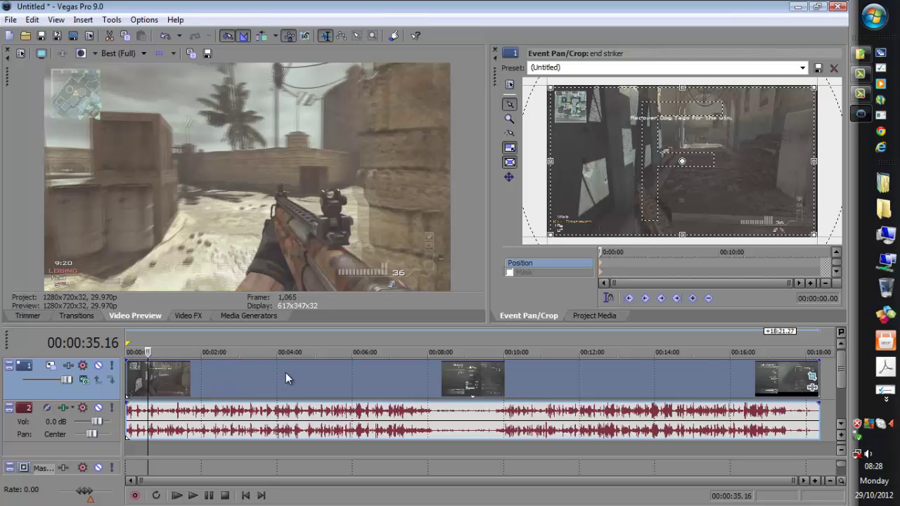
pyautogui.click(265, 382)
pyautogui.click(392, 383)
pyautogui.click(240, 382)
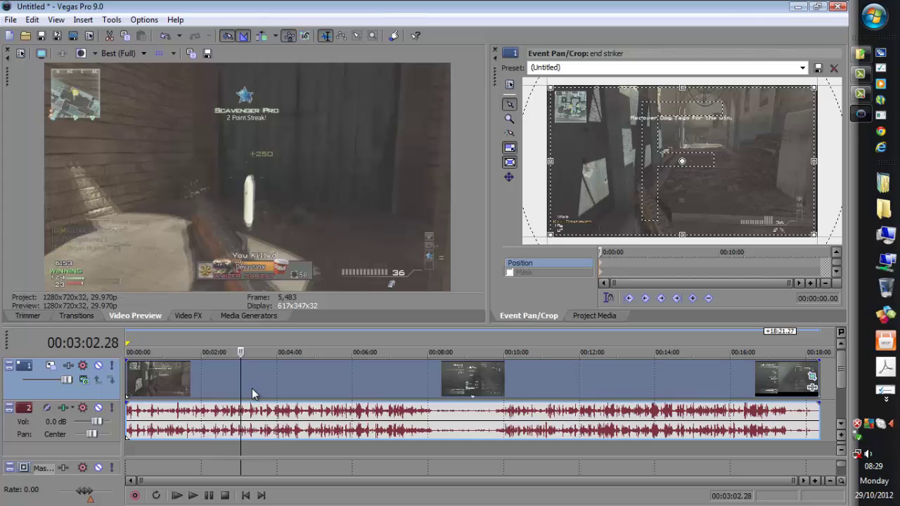
pyautogui.press('Right')
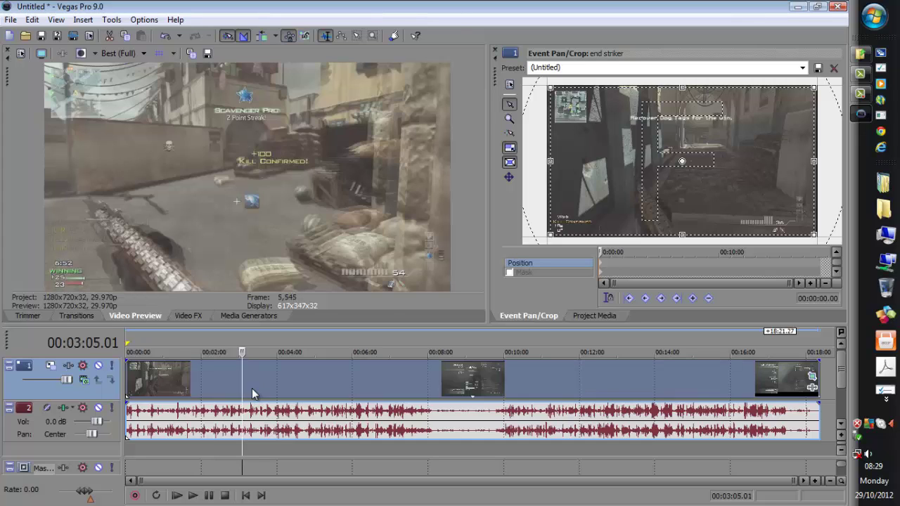
pyautogui.press('Right')
pyautogui.press('Right')
pyautogui.press('Right')
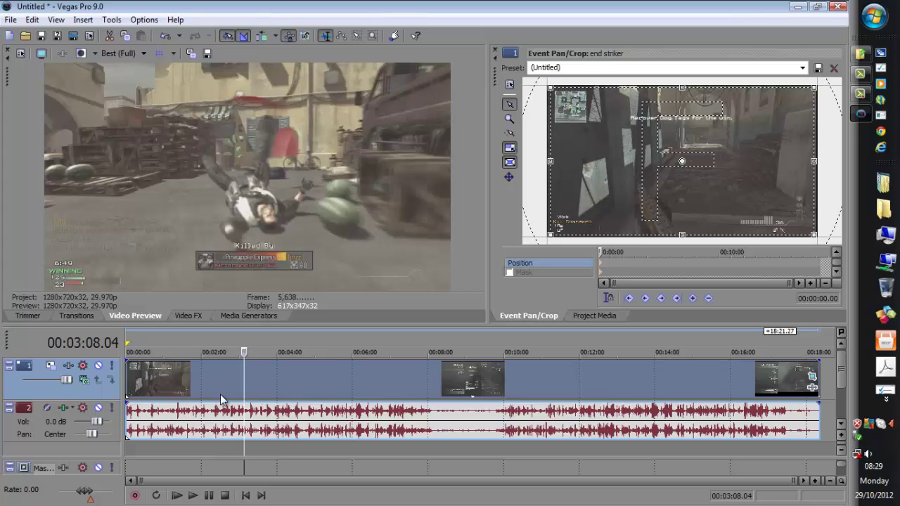
# Set the edit point at 00:00:20.28 and shift the later part about a minute right.
pyautogui.click(143, 393)
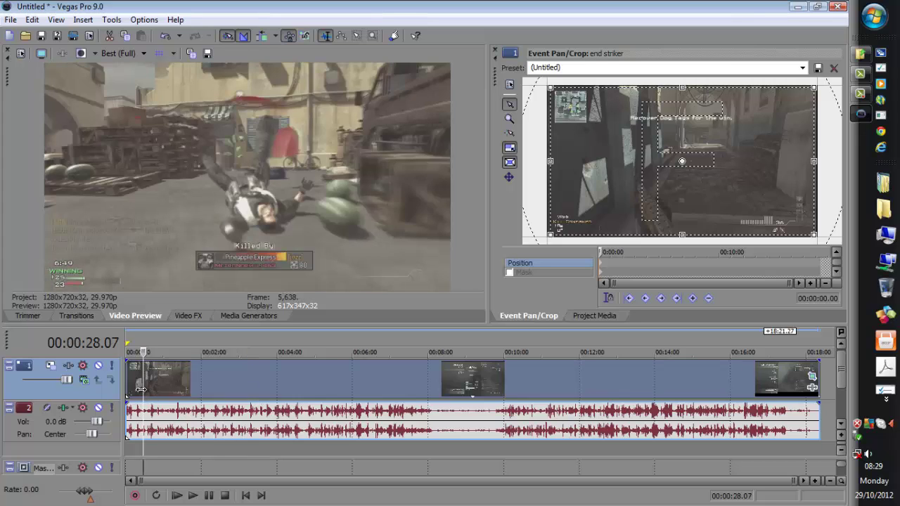
pyautogui.click(138, 390)
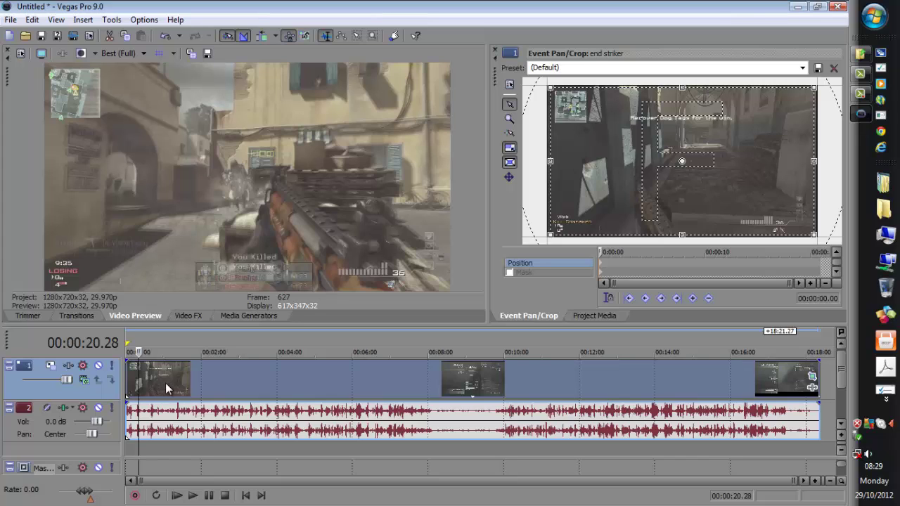
pyautogui.click(166, 385)
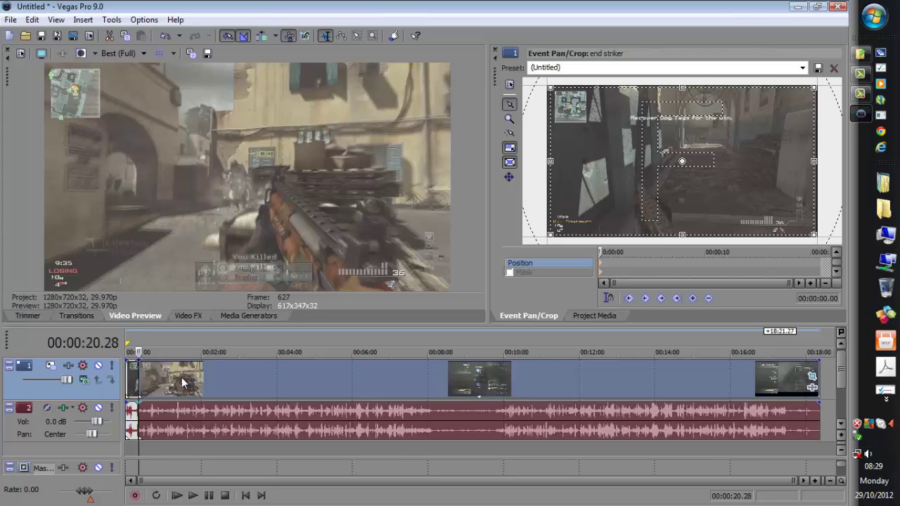
pyautogui.moveTo(184, 383); pyautogui.dragTo(221, 384)
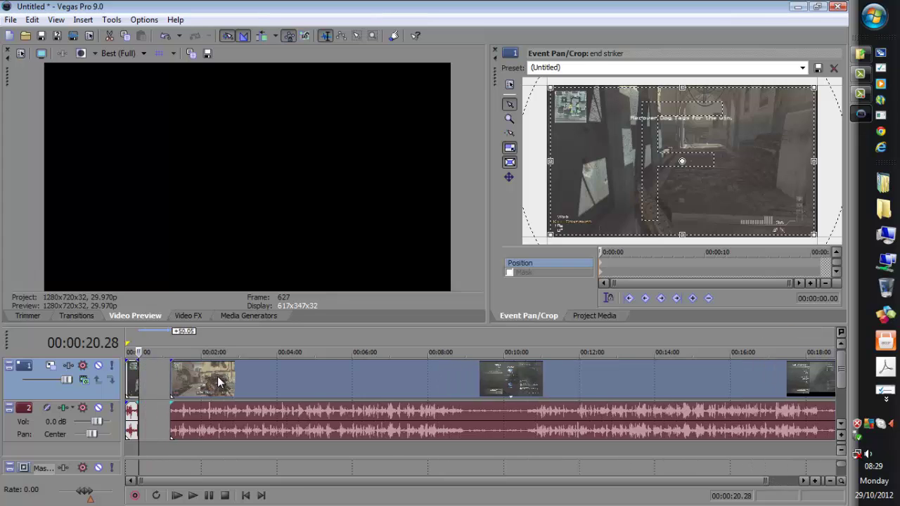
# Delete the shifted remainder of the clip and play the project from the start.
pyautogui.rightClick(276, 381)
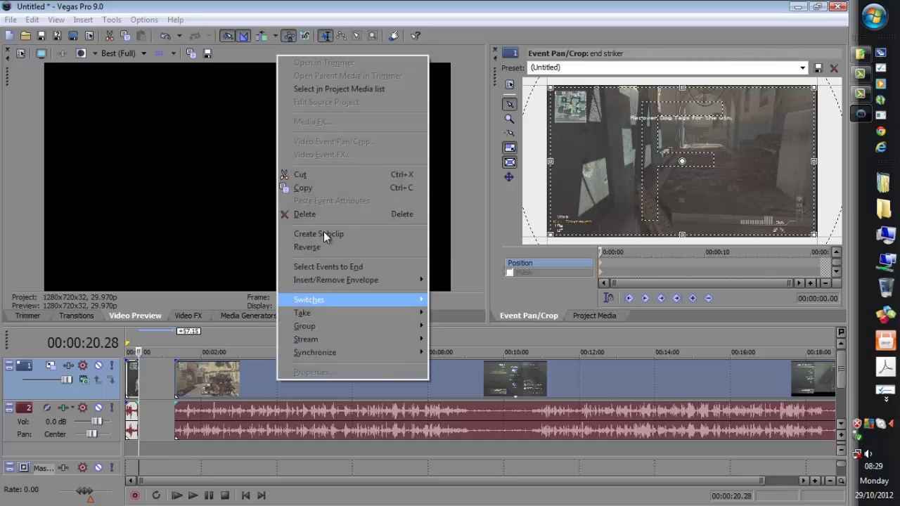
pyautogui.click(311, 215)
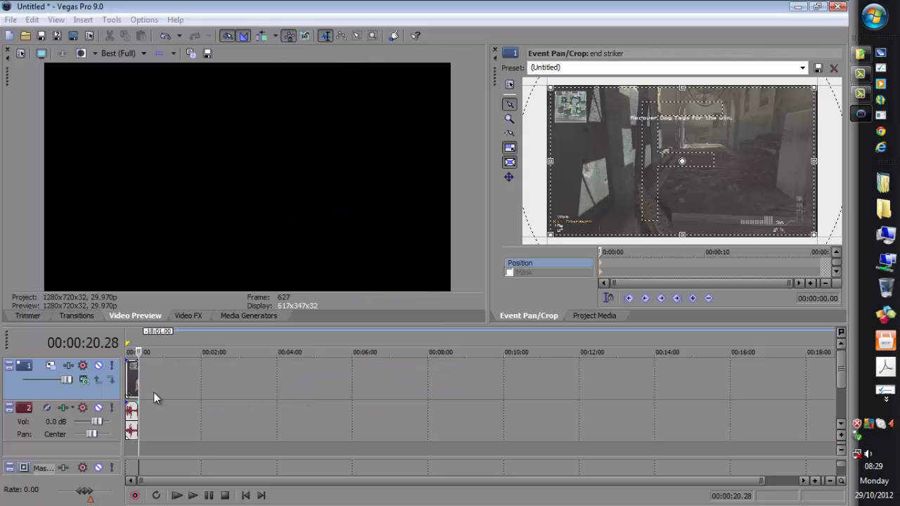
pyautogui.press('Home')
pyautogui.click(192, 495)
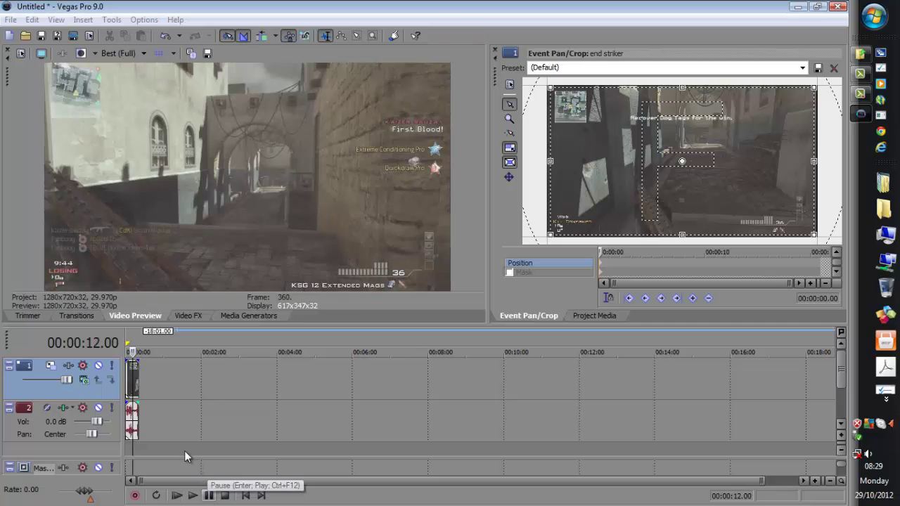
# Zoom out, split the clip at 00:00:07.23, and delete the part after the cut.
pyautogui.scroll(3, 225, 391)
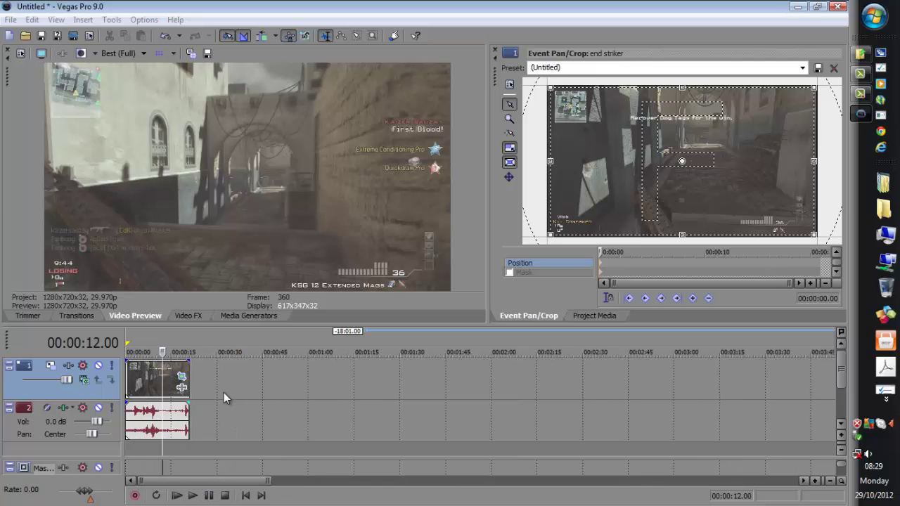
pyautogui.click(830, 480)
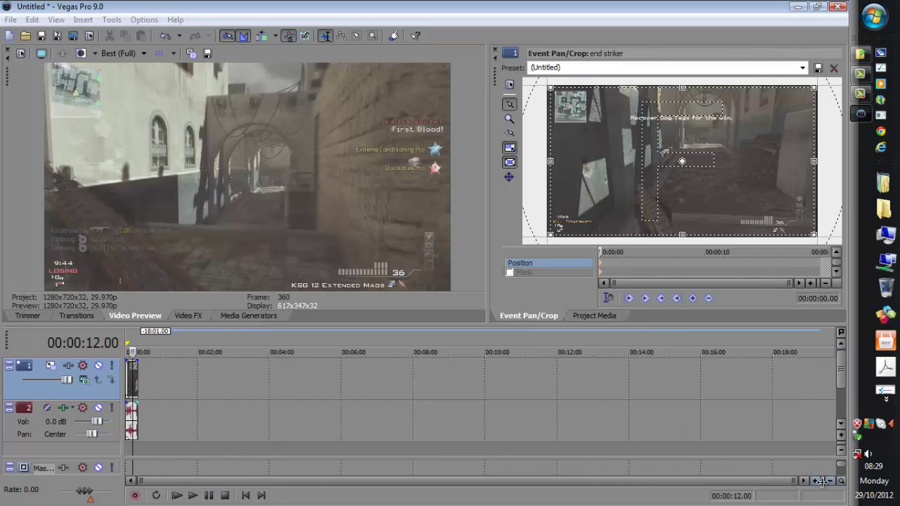
pyautogui.click(814, 482)
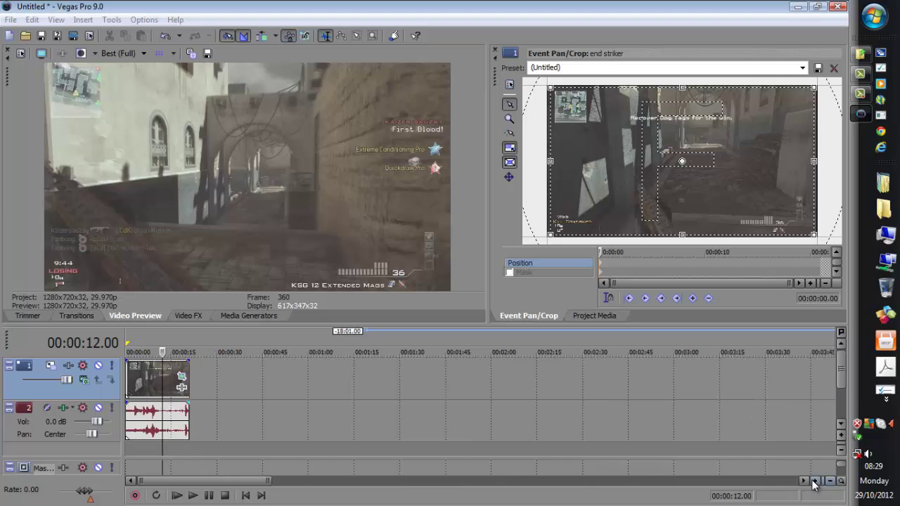
pyautogui.click(173, 387)
pyautogui.press('s')
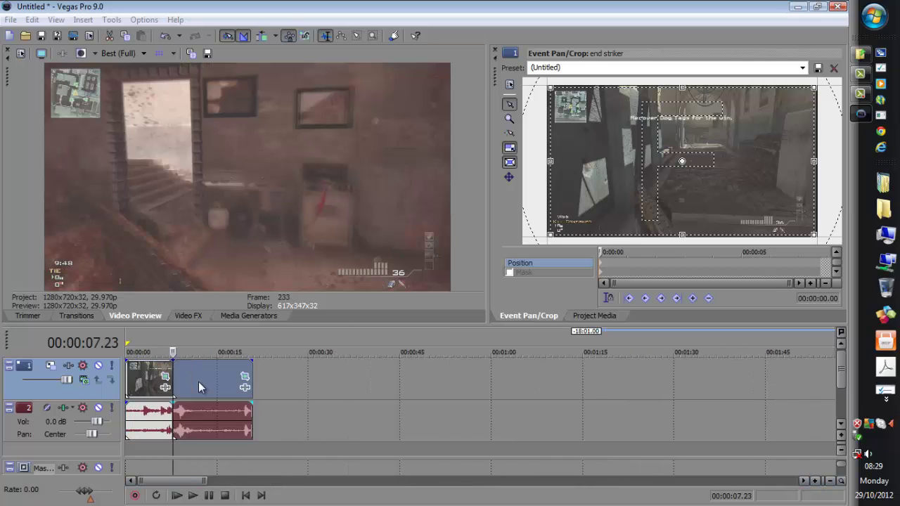
pyautogui.rightClick(194, 379)
pyautogui.click(232, 213)
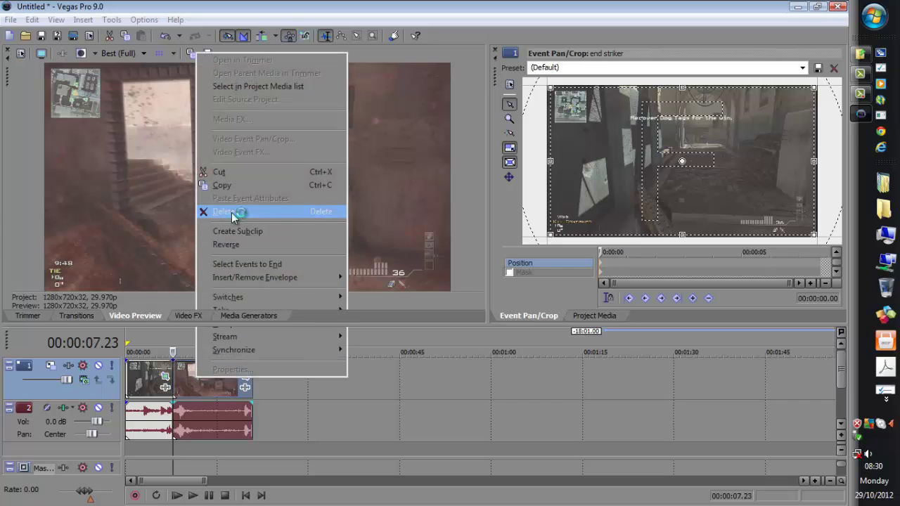
# Copy the trimmed 7-second opening clip.
pyautogui.click(143, 372)
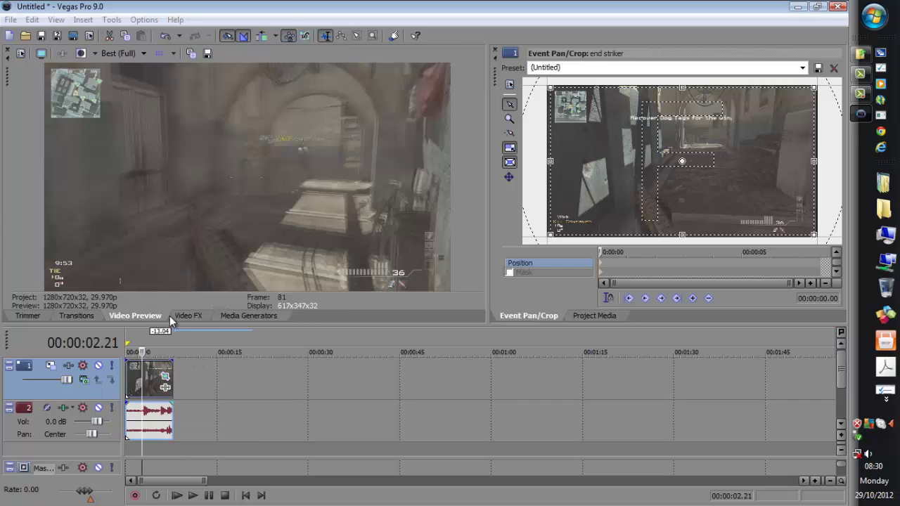
pyautogui.rightClick(154, 379)
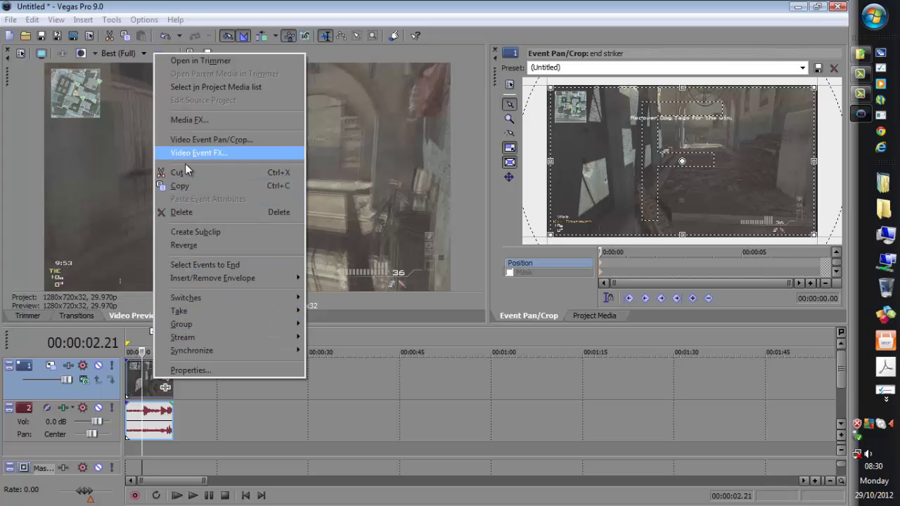
pyautogui.click(183, 186)
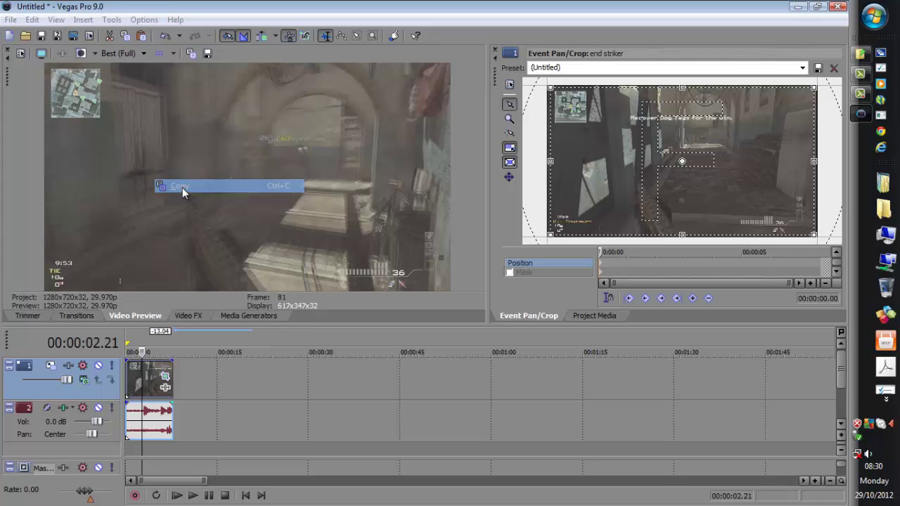
# Paste a copy of the trimmed clip and move it right, leaving a short gap.
pyautogui.rightClick(229, 381)
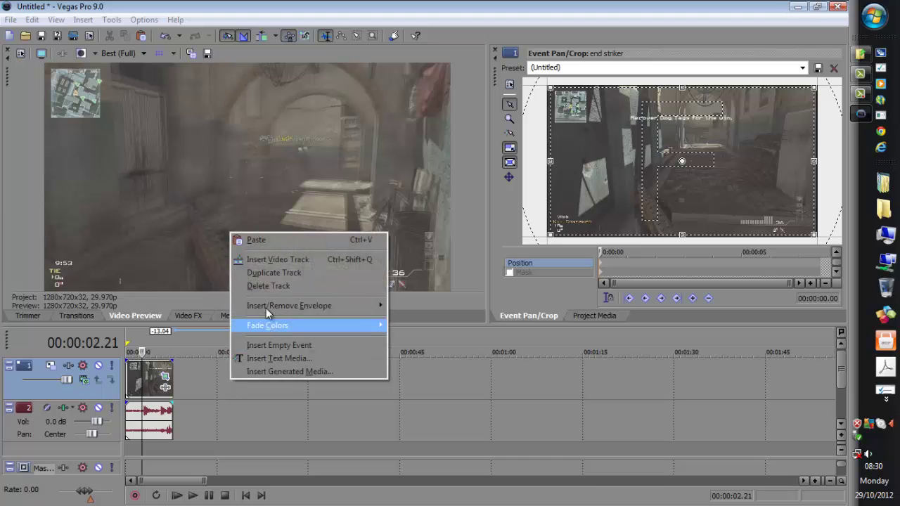
pyautogui.click(262, 239)
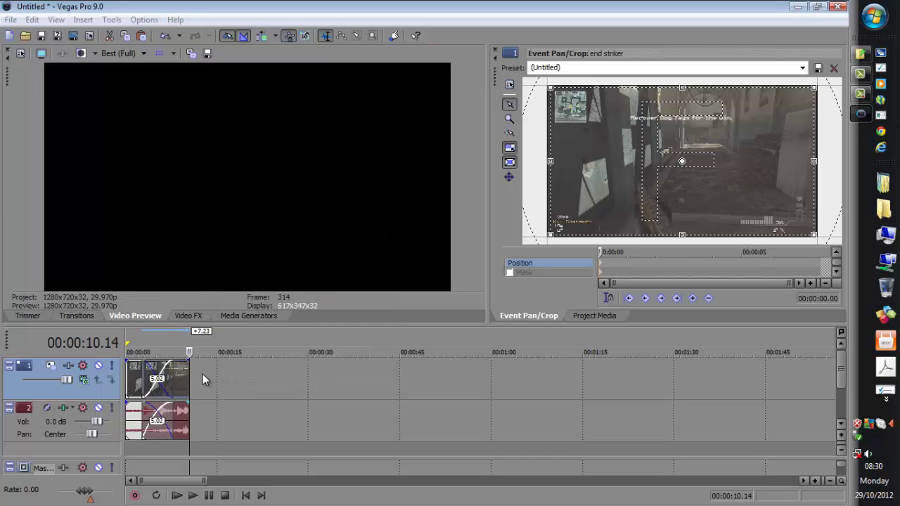
pyautogui.moveTo(179, 379); pyautogui.dragTo(232, 379)
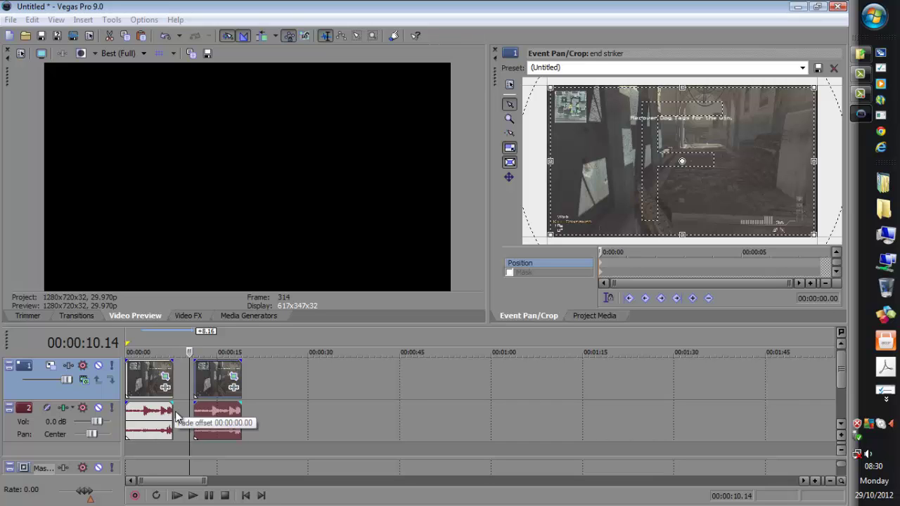
pyautogui.click(203, 381)
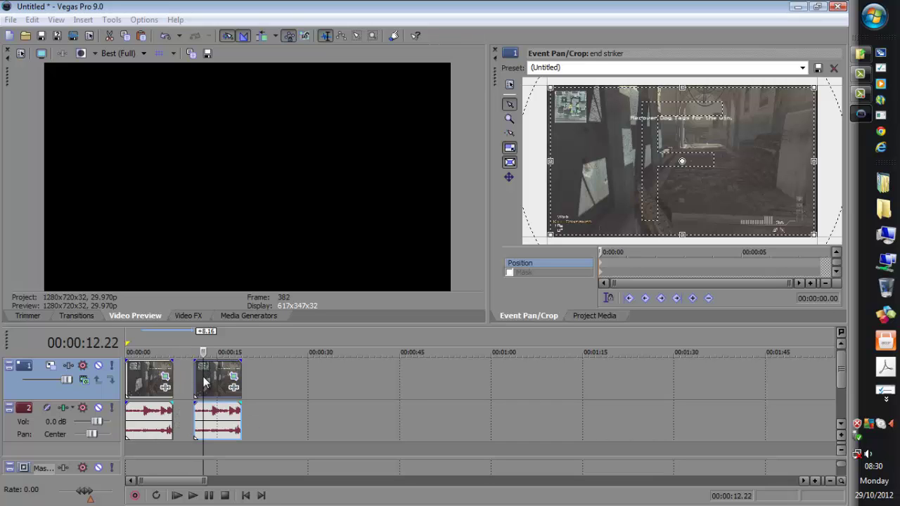
pyautogui.click(147, 388)
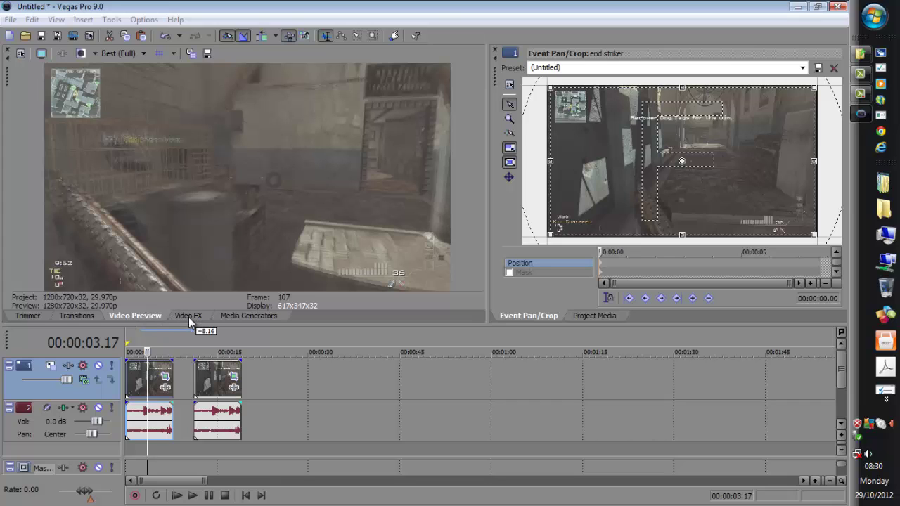
# Drag the Call of duty Brightness and Contrast preset onto the first clip (contrast 0.30).
pyautogui.click(188, 317)
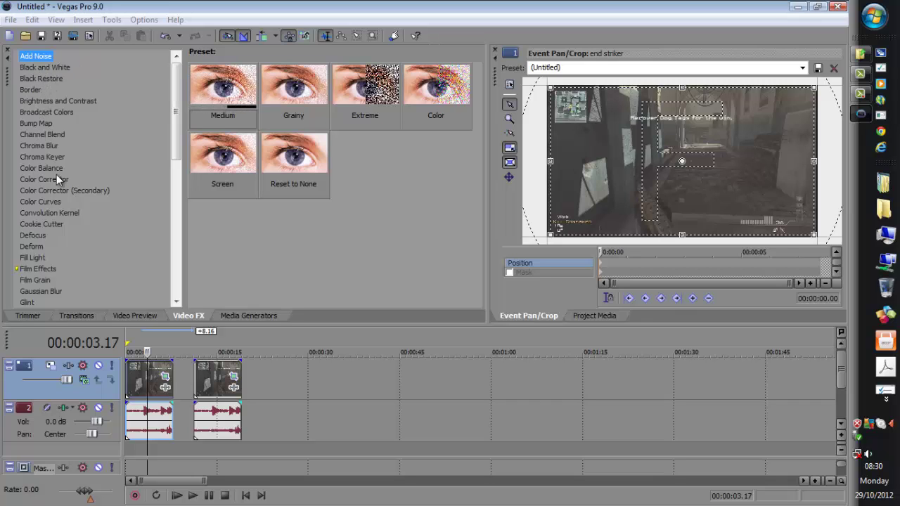
pyautogui.click(40, 102)
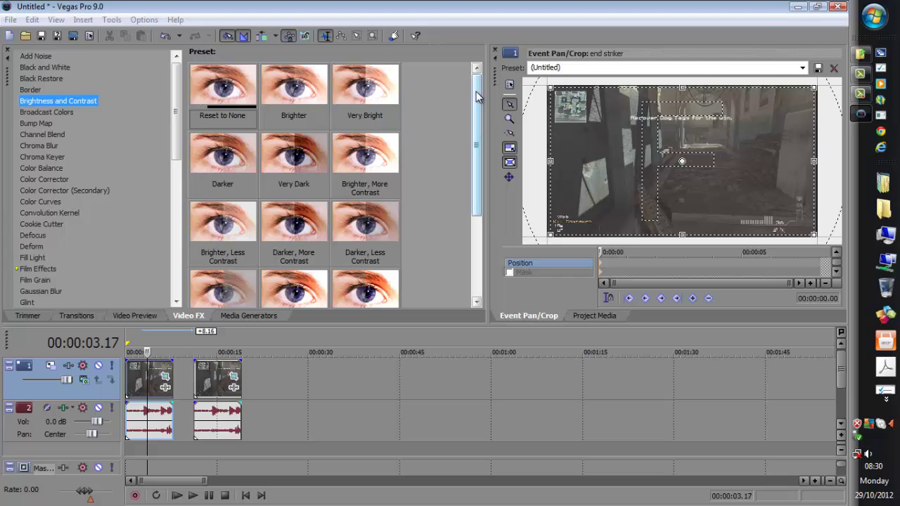
pyautogui.moveTo(476, 95); pyautogui.dragTo(483, 178)
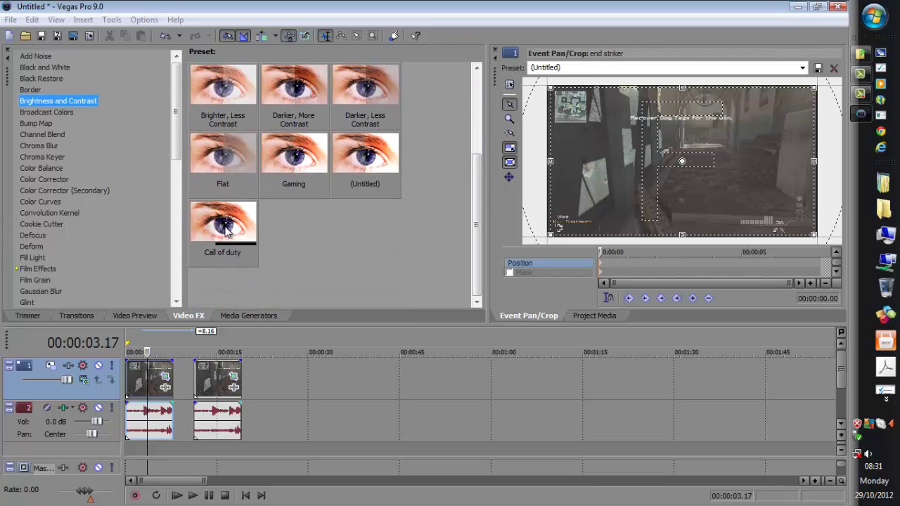
pyautogui.click(226, 223)
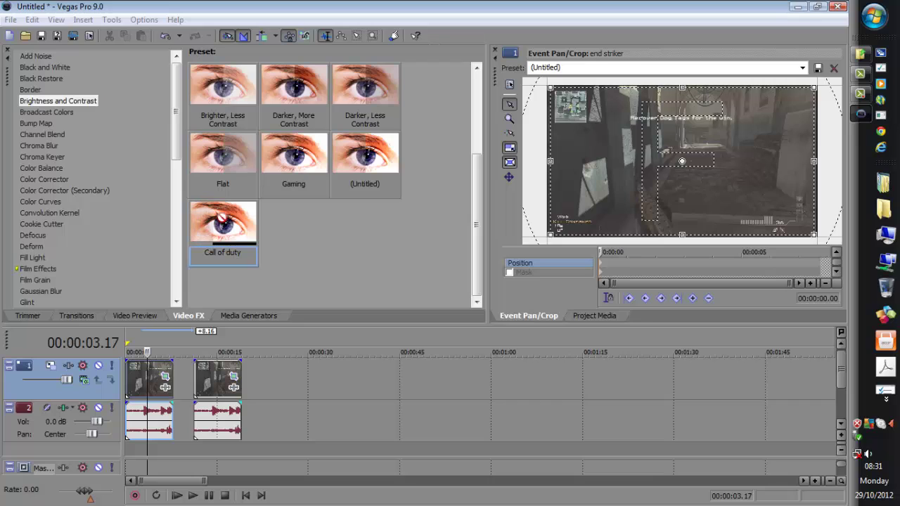
pyautogui.moveTo(222, 219); pyautogui.dragTo(144, 375)
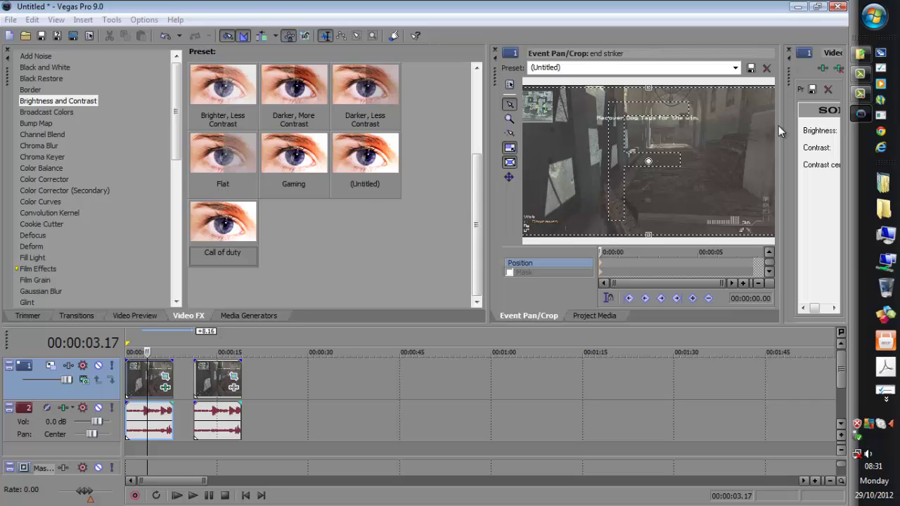
pyautogui.moveTo(779, 125); pyautogui.dragTo(495, 132)
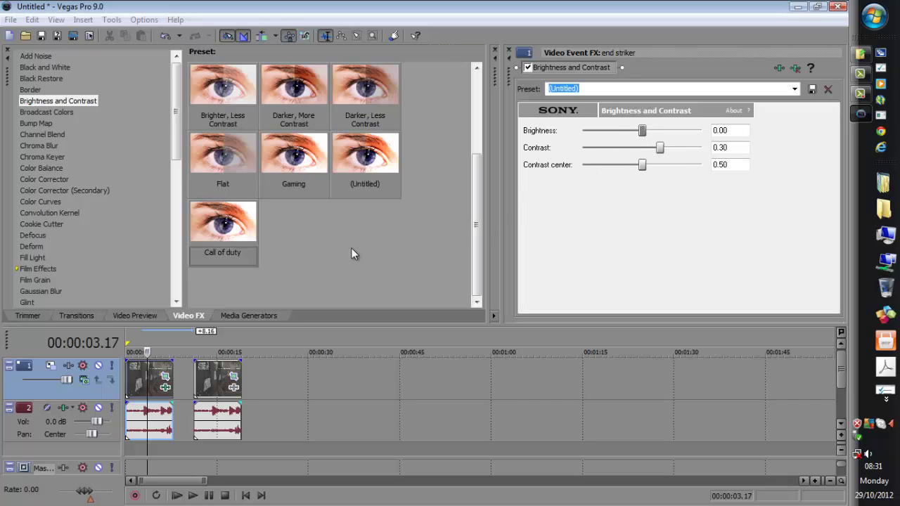
# Return to the video preview at 00:00:02.18 and select each clip in turn.
pyautogui.click(141, 351)
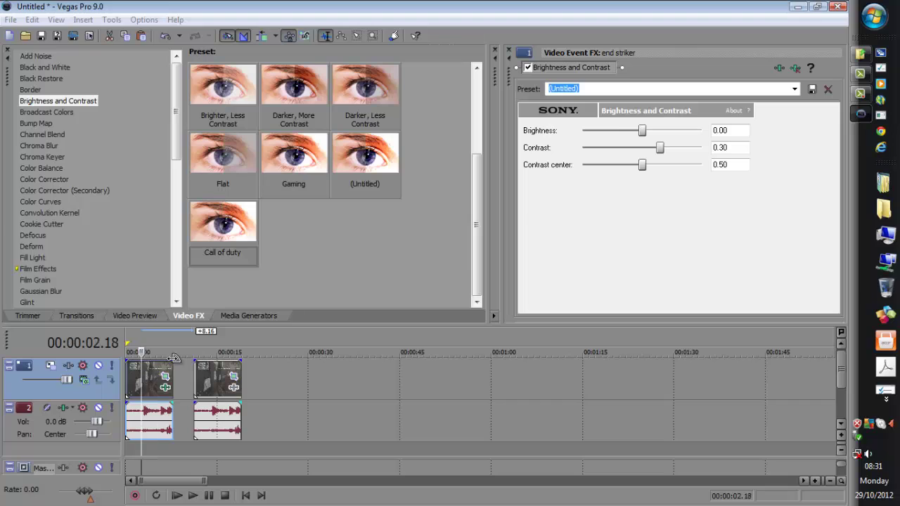
pyautogui.click(139, 316)
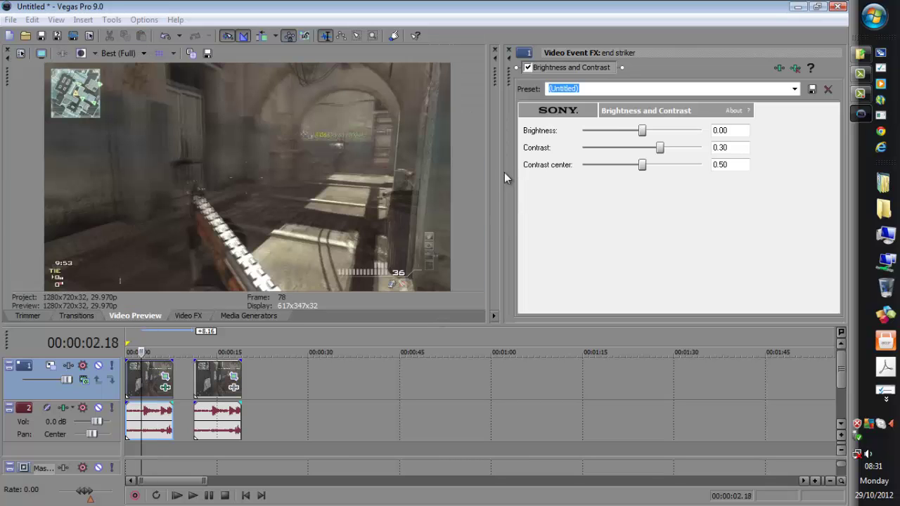
pyautogui.click(233, 376)
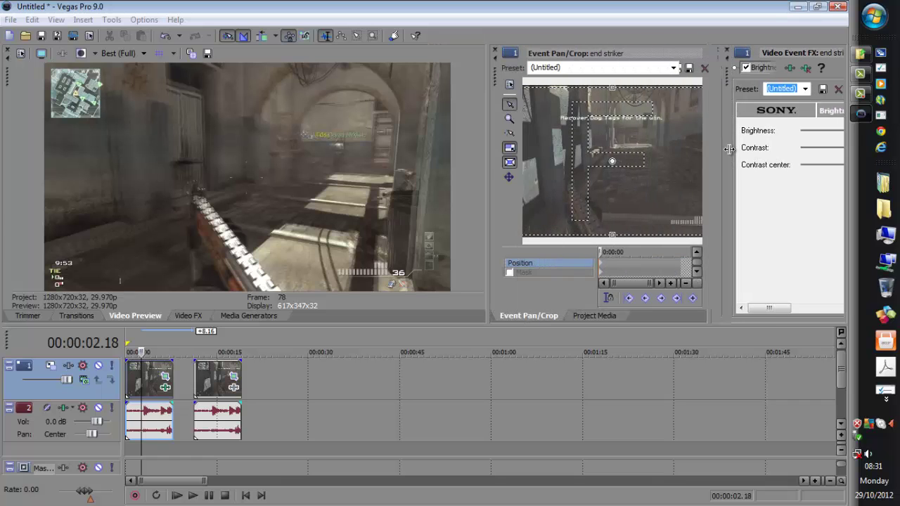
pyautogui.click(205, 377)
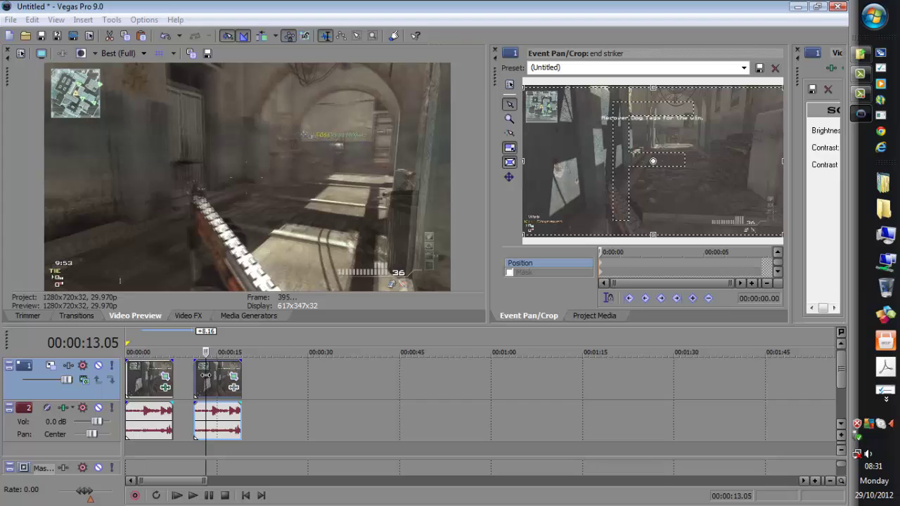
pyautogui.click(151, 384)
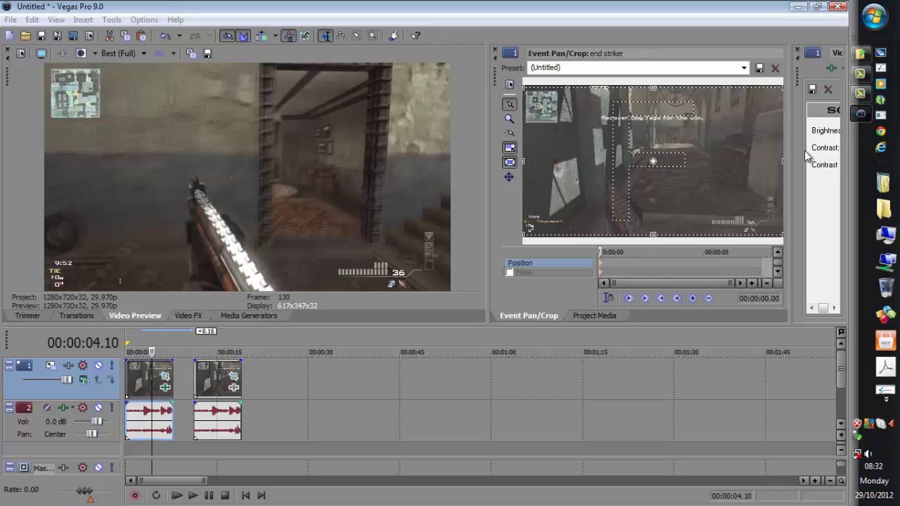
# Collapse the effect settings so pan/crop fills the right side, and reshow Video FX.
pyautogui.moveTo(786, 152); pyautogui.dragTo(575, 156)
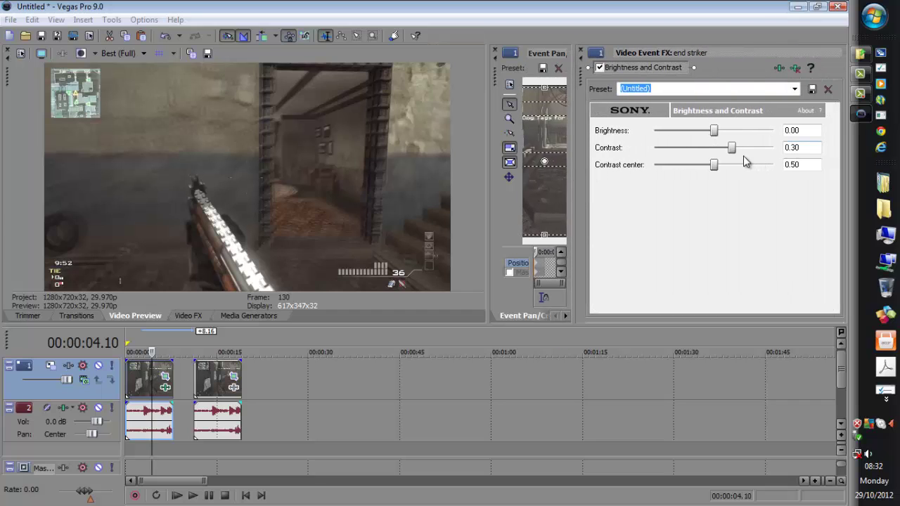
pyautogui.moveTo(572, 128); pyautogui.dragTo(844, 132)
pyautogui.click(193, 314)
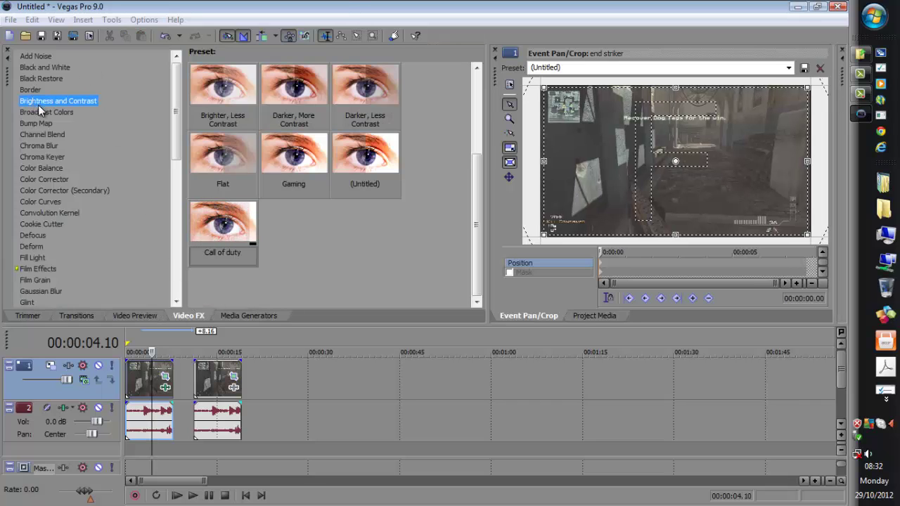
# Apply the call of duty Color Corrector preset to the first clip and raise saturation to 1.333.
pyautogui.click(46, 179)
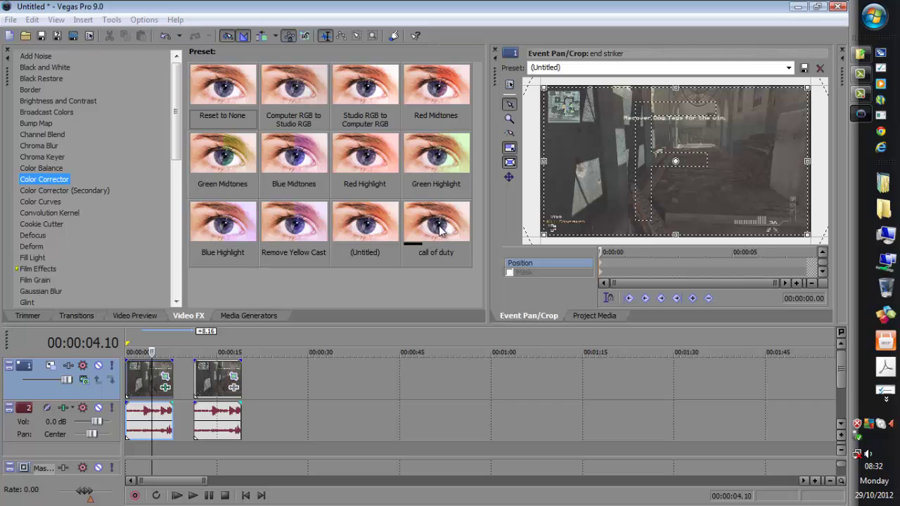
pyautogui.moveTo(439, 231); pyautogui.dragTo(135, 377)
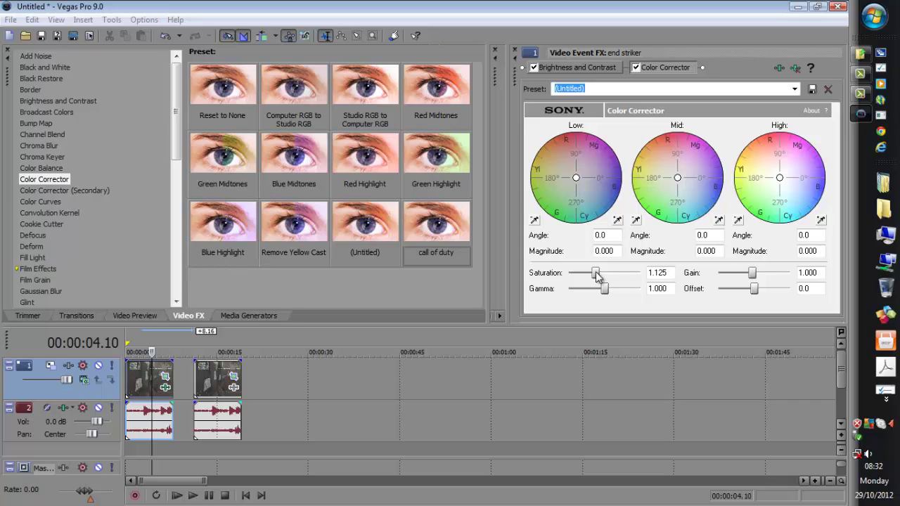
pyautogui.moveTo(596, 276); pyautogui.dragTo(602, 278)
pyautogui.click(133, 315)
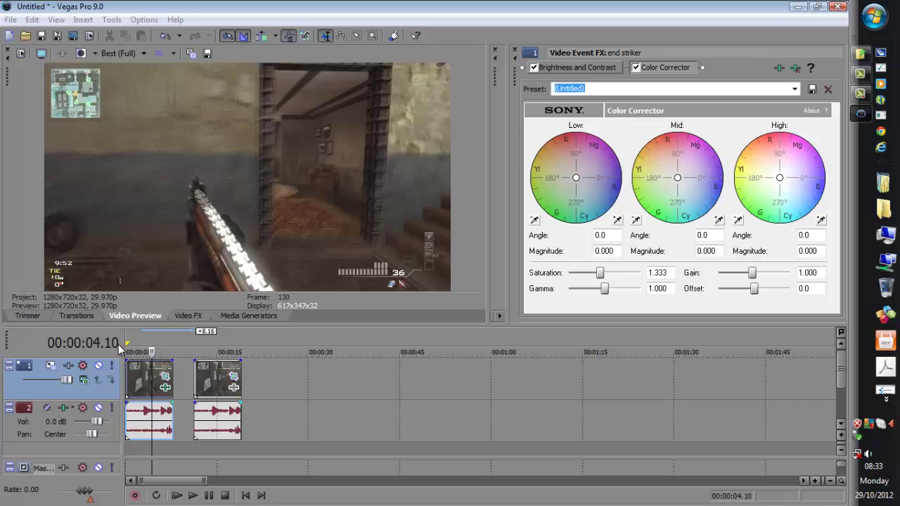
# Check the frames at the cut, then shift the second clip about 6 seconds later to start near 00:00:15.
pyautogui.click(204, 383)
pyautogui.moveTo(204, 383); pyautogui.dragTo(174, 371)
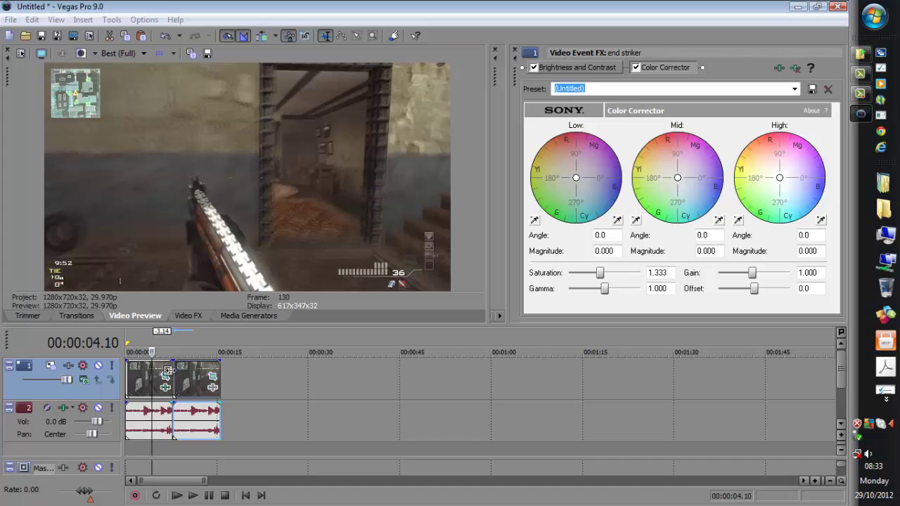
pyautogui.click(172, 372)
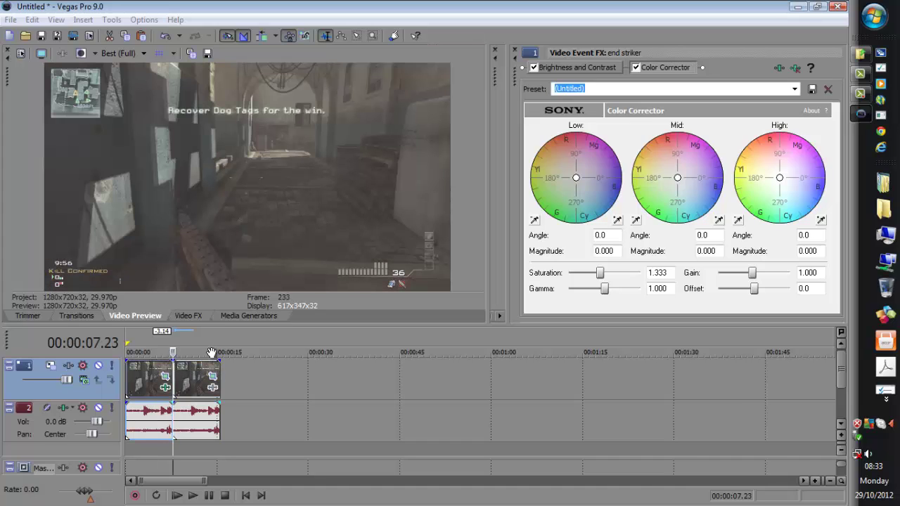
pyautogui.press('Left')
pyautogui.press('Left')
pyautogui.press('Left')
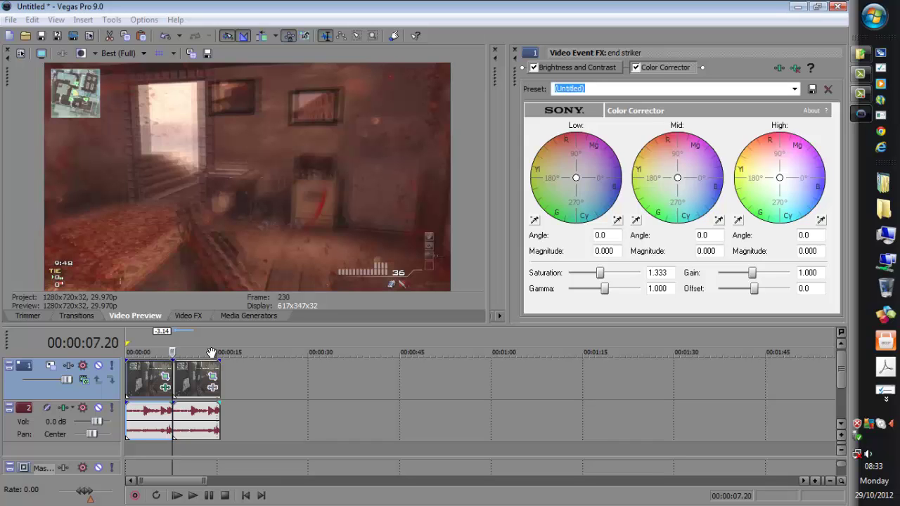
pyautogui.press('Right')
pyautogui.press('Right')
pyautogui.press('Right')
pyautogui.press('Left')
pyautogui.press('Left')
pyautogui.press('Left')
pyautogui.press('Left')
pyautogui.press('Left')
pyautogui.press('Left')
pyautogui.press('Left')
pyautogui.press('Left')
pyautogui.press('Left')
pyautogui.press('Left')
pyautogui.press('Left')
pyautogui.press('Left')
pyautogui.press('Left')
pyautogui.press('Left')
pyautogui.press('Left')
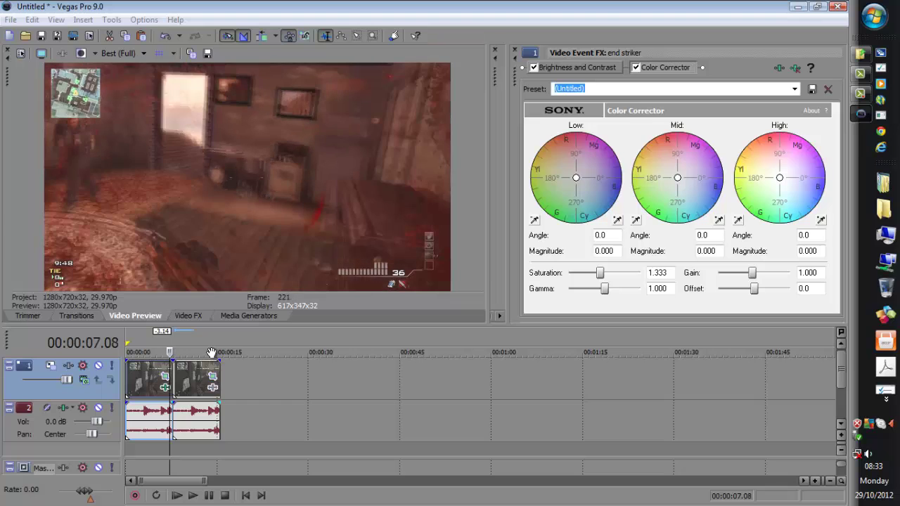
pyautogui.press('Left')
pyautogui.press('Left')
pyautogui.press('Left')
pyautogui.press('Left')
pyautogui.press('Left')
pyautogui.press('Left')
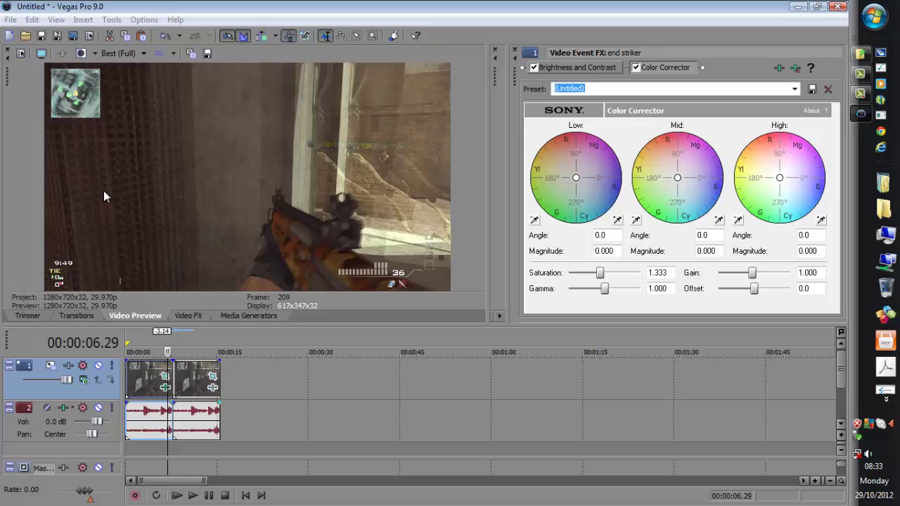
pyautogui.click(183, 383)
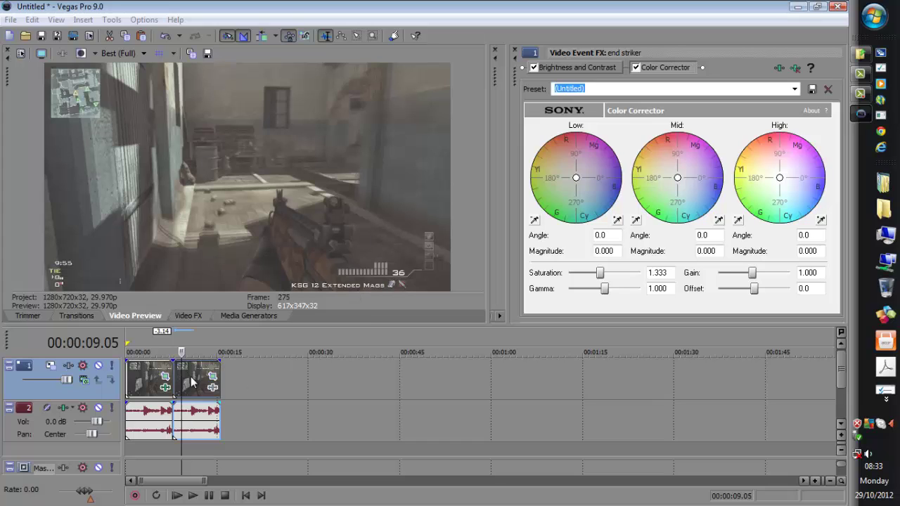
pyautogui.moveTo(202, 378); pyautogui.dragTo(240, 377)
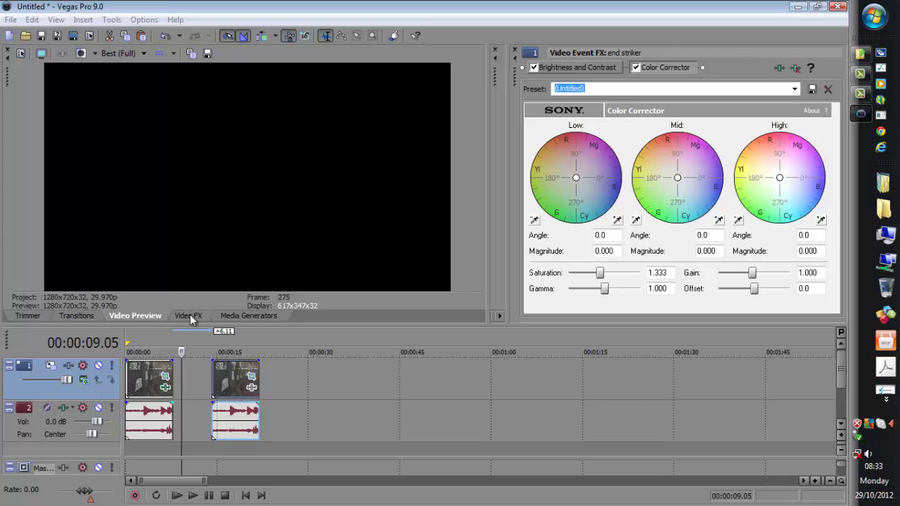
# Chain the call of duty Sharpen preset (amount 0.201) after Color Corrector and clear the untitled preset name.
pyautogui.click(190, 317)
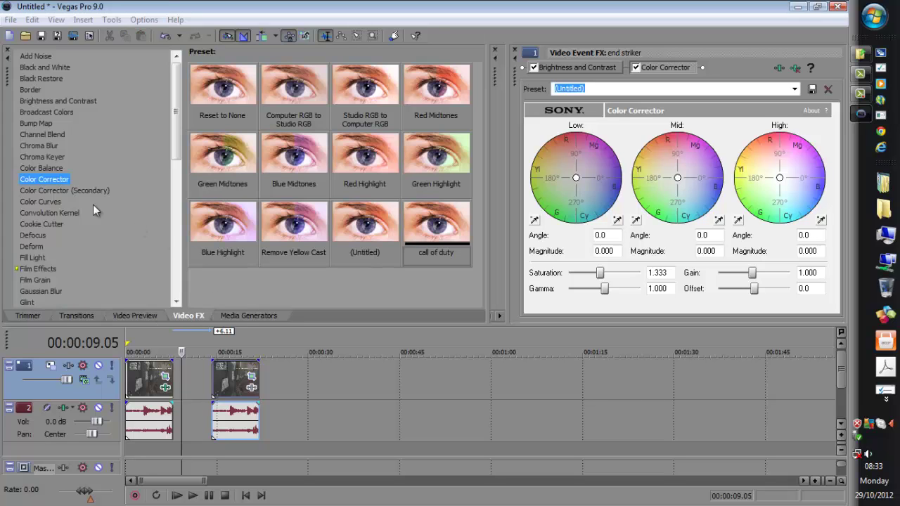
pyautogui.moveTo(178, 70); pyautogui.dragTo(192, 195)
pyautogui.click(32, 211)
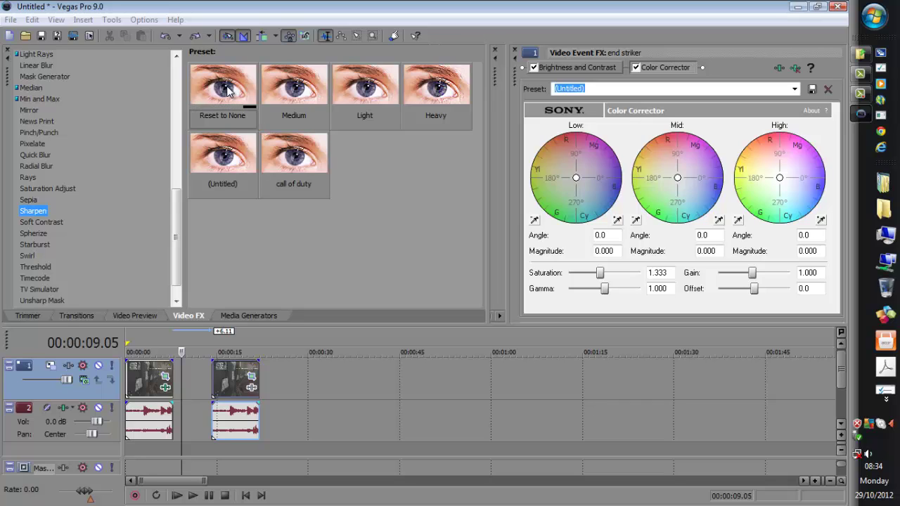
pyautogui.moveTo(289, 159); pyautogui.dragTo(140, 377)
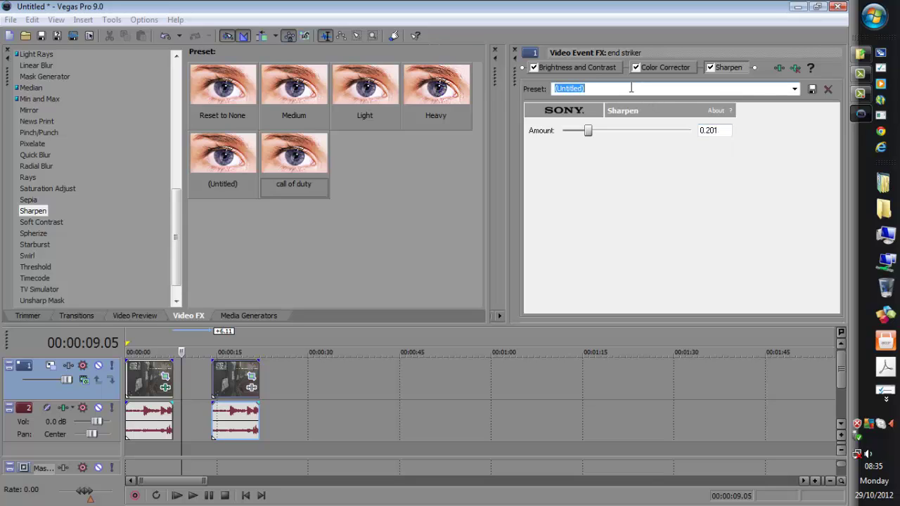
pyautogui.press('BackSpace')
# Return to the video preview and select the first gameplay clip for full-screen viewing.
pyautogui.moveTo(500, 107); pyautogui.dragTo(509, 105)
pyautogui.click(143, 316)
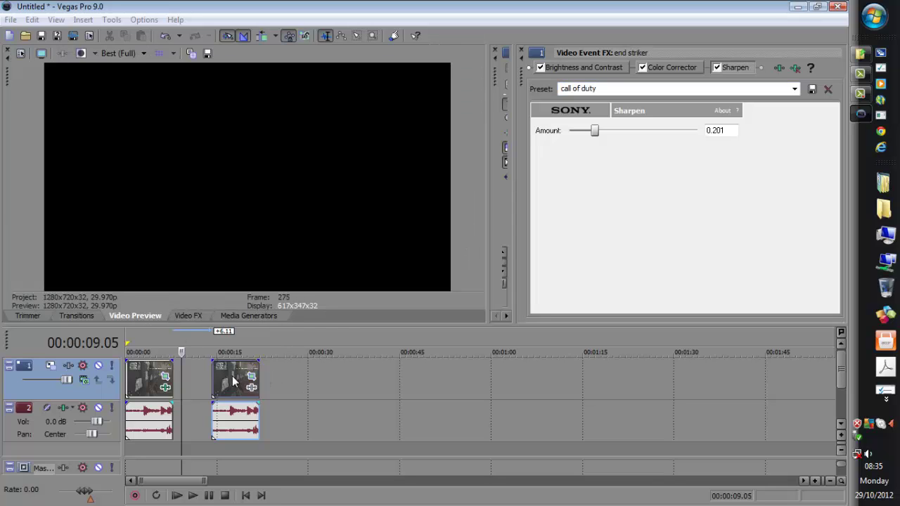
pyautogui.click(147, 389)
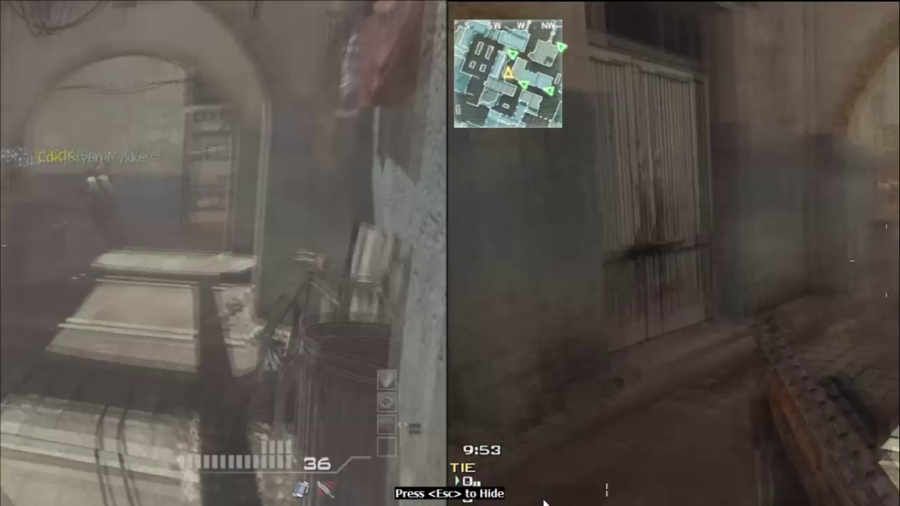
# Set the playhead to 00:00:01.22 and watch the clips full screen again before exiting.
pyautogui.press('Escape')
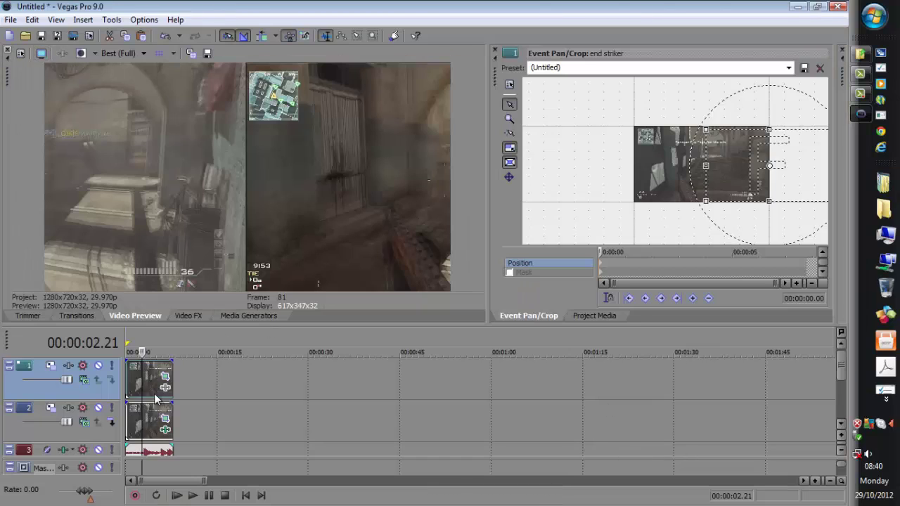
pyautogui.click(153, 395)
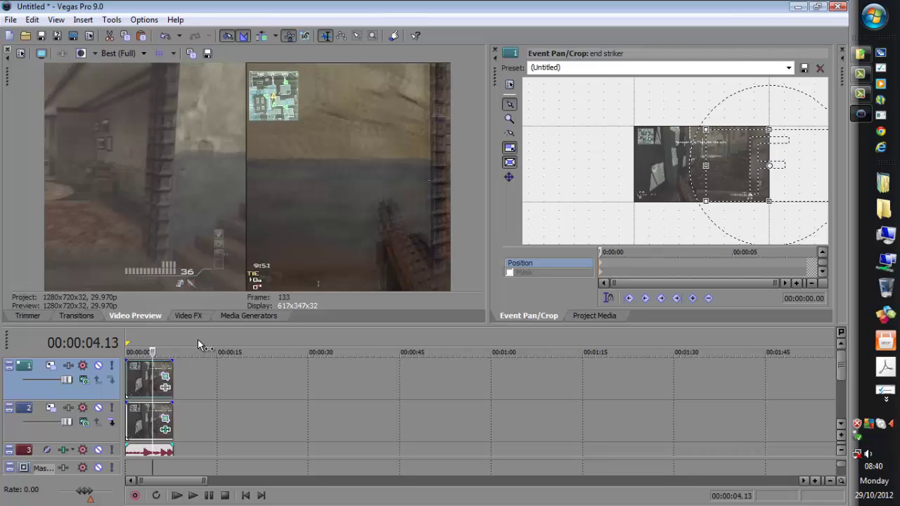
pyautogui.click(135, 378)
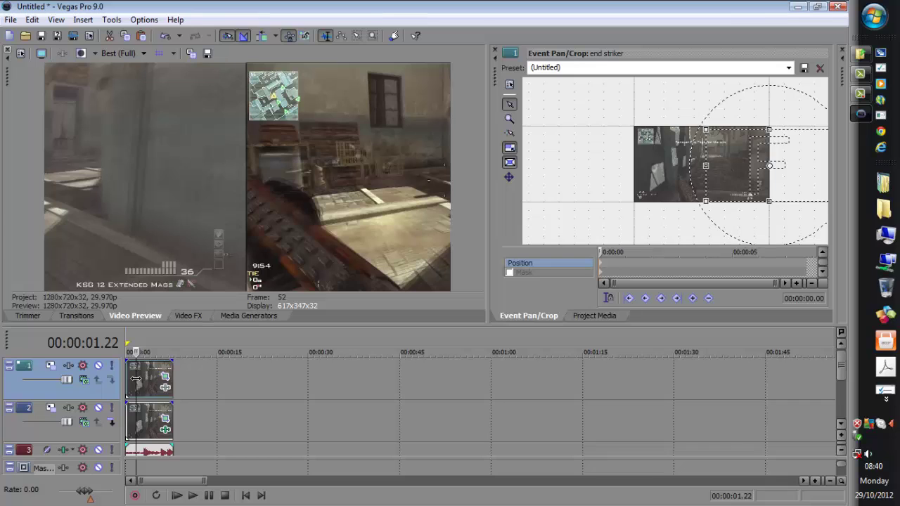
pyautogui.click(38, 54)
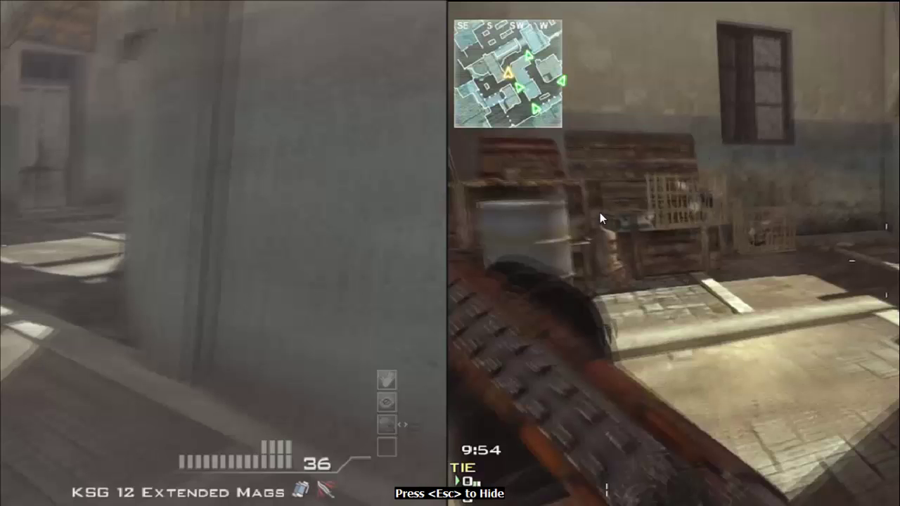
pyautogui.press('Escape')
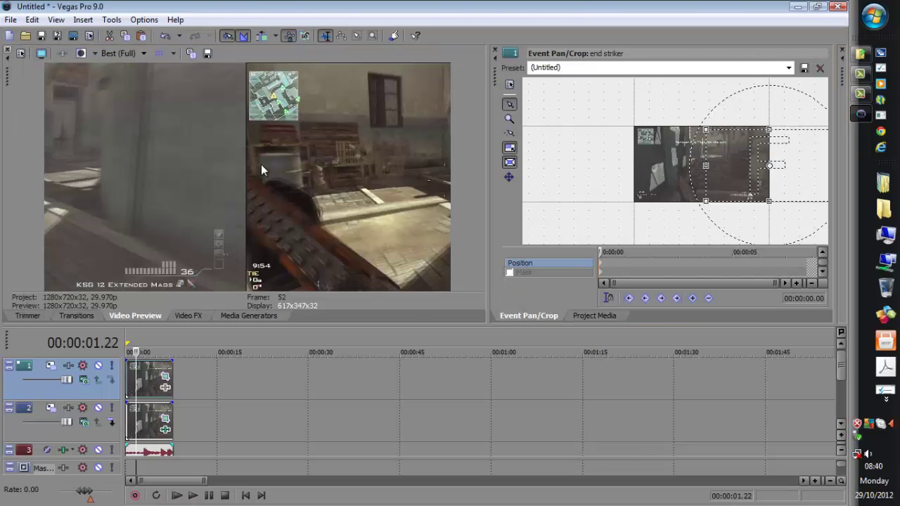
# Name the render 'call of duty settings', keeping Sony AVC and the Internet 16:9 HD 25p template.
pyautogui.click(9, 21)
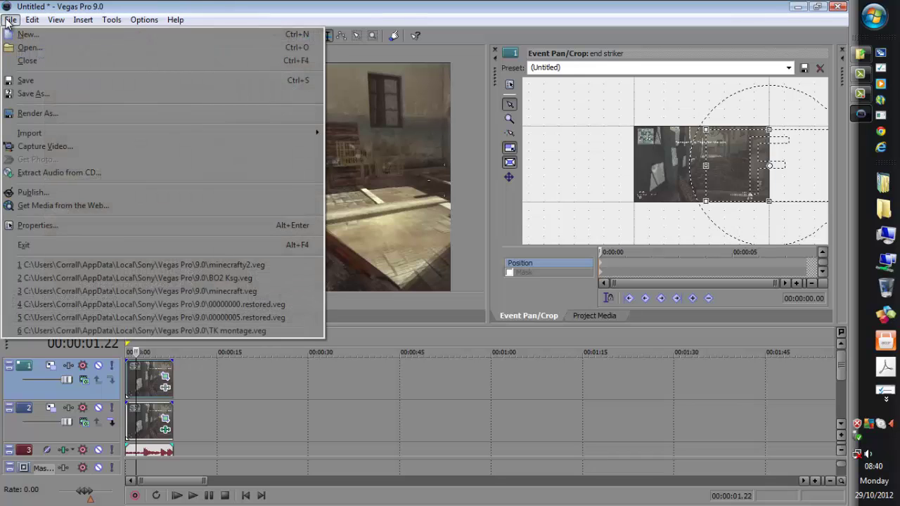
pyautogui.click(28, 115)
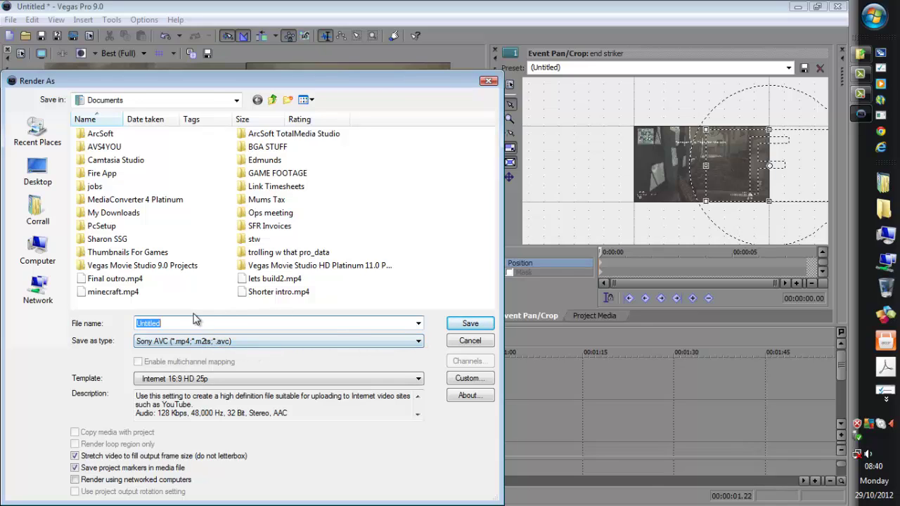
pyautogui.press('BackSpace')
pyautogui.write('call of duty settings')
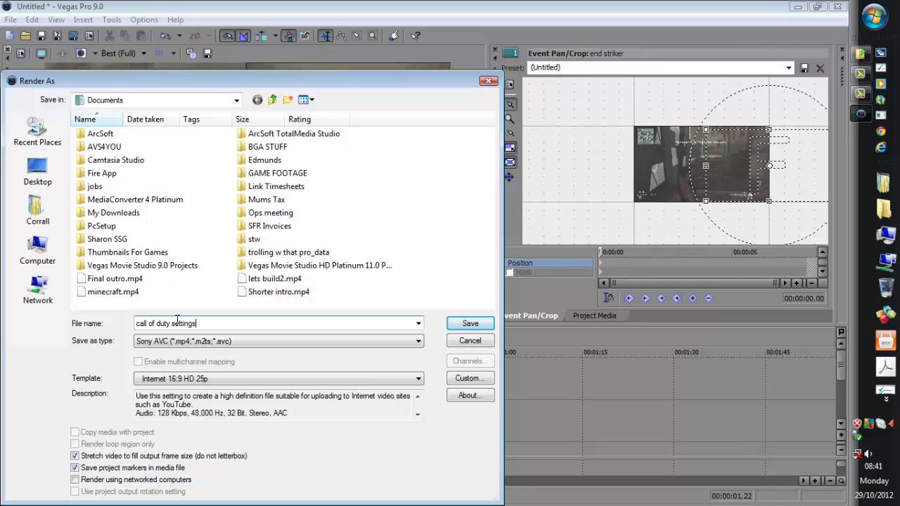
pyautogui.click(419, 342)
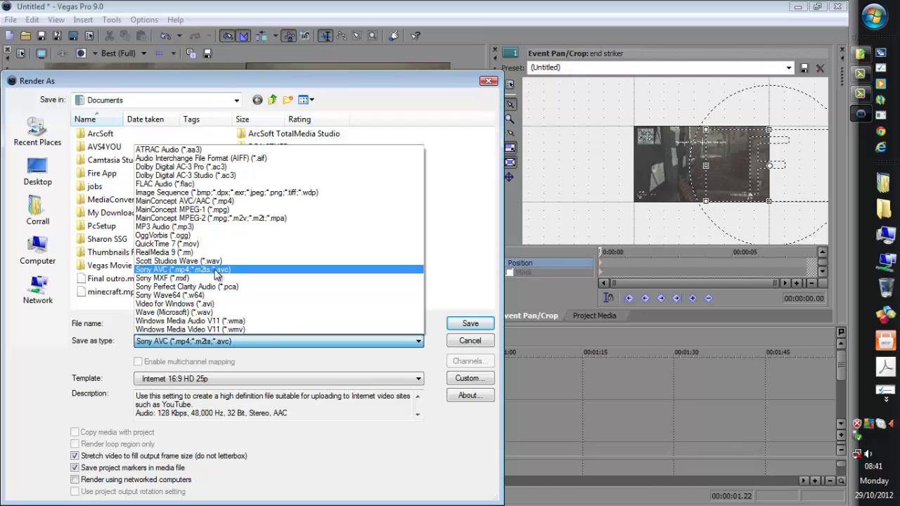
pyautogui.click(418, 342)
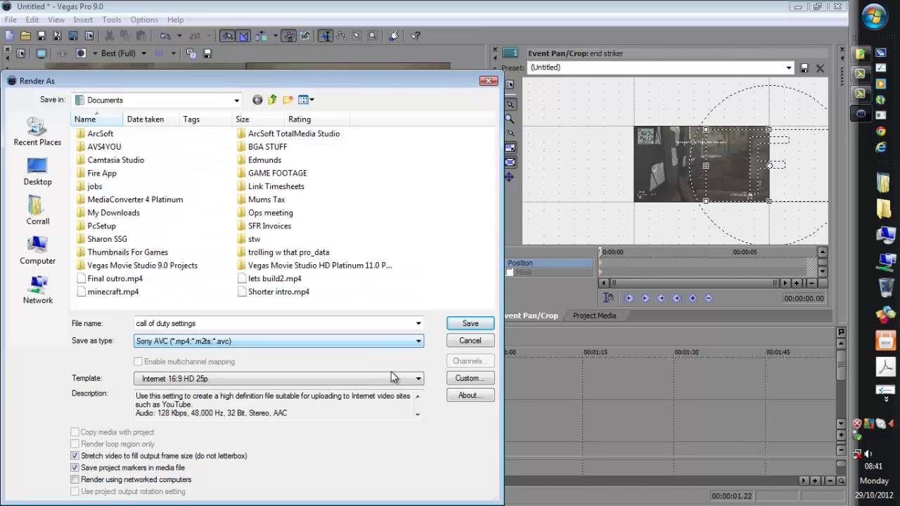
pyautogui.press('Tab')
pyautogui.click(420, 380)
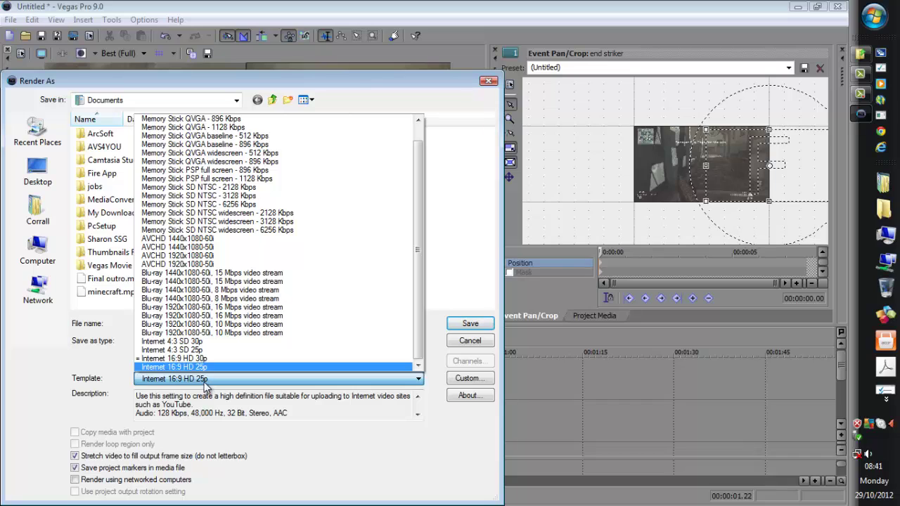
pyautogui.click(418, 380)
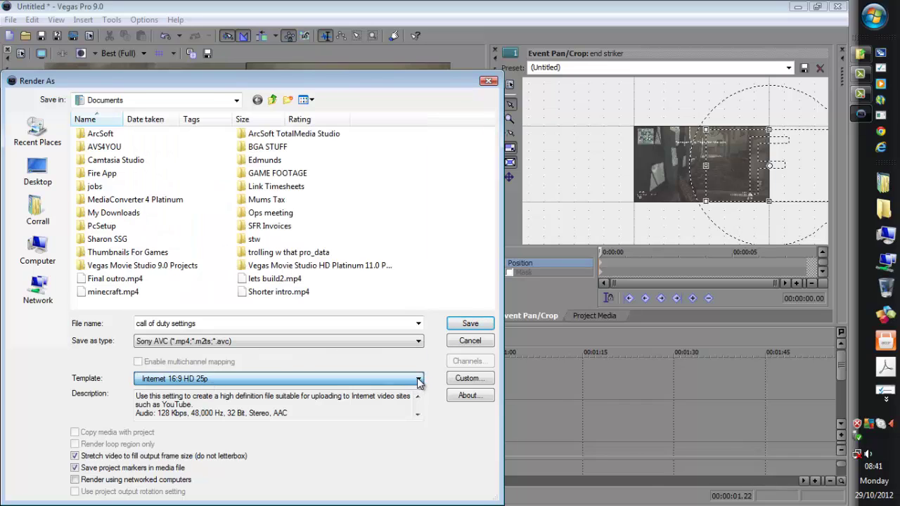
# Render call of duty settings.mp4, then cancel it at 5% and close the progress window.
pyautogui.click(473, 324)
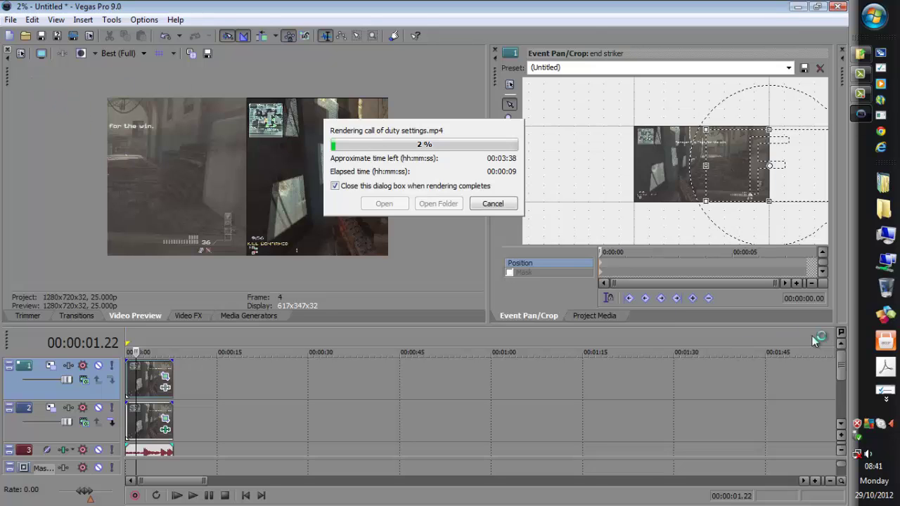
pyautogui.click(884, 184)
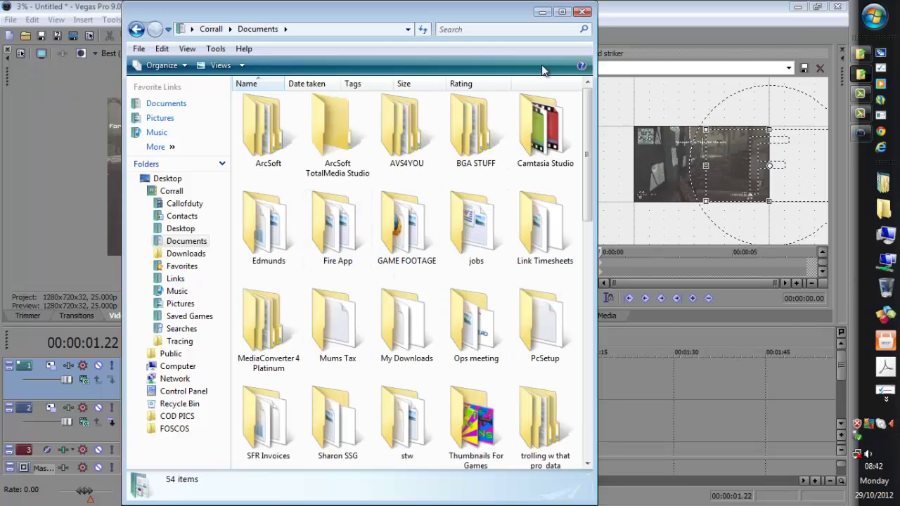
pyautogui.click(583, 14)
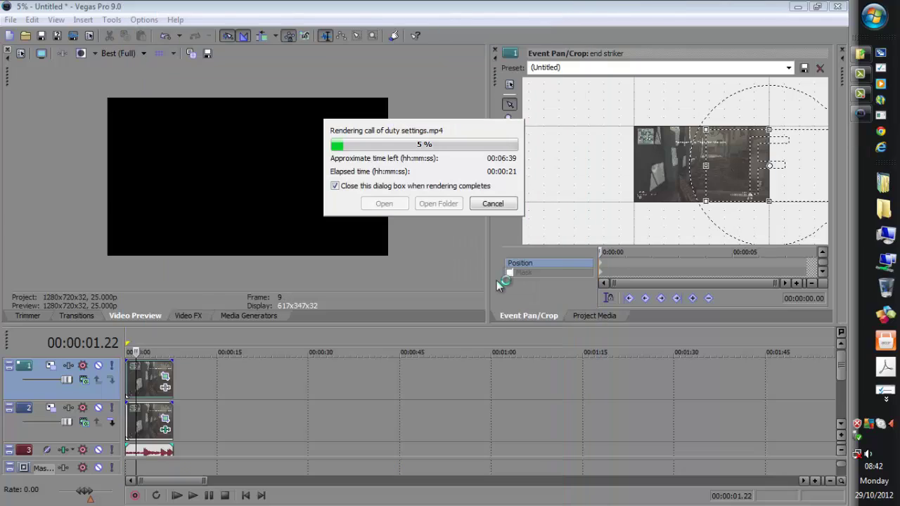
pyautogui.click(492, 206)
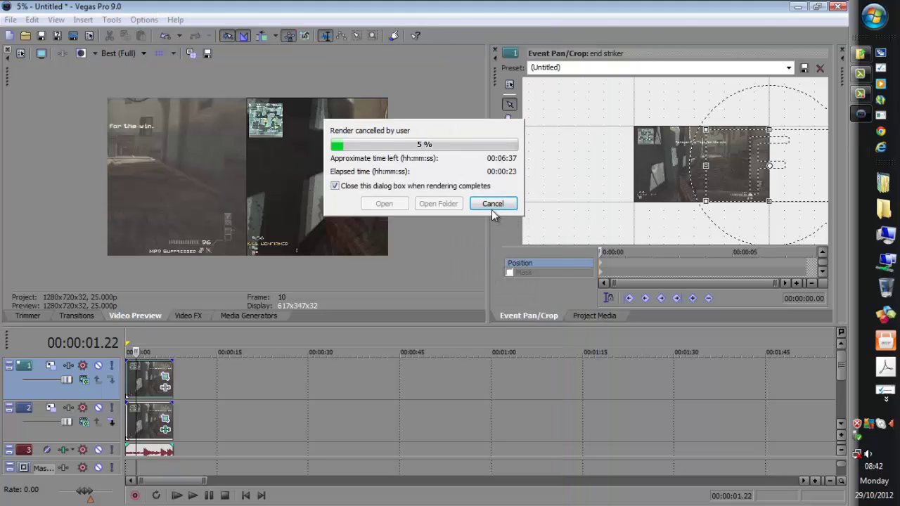
pyautogui.click(492, 204)
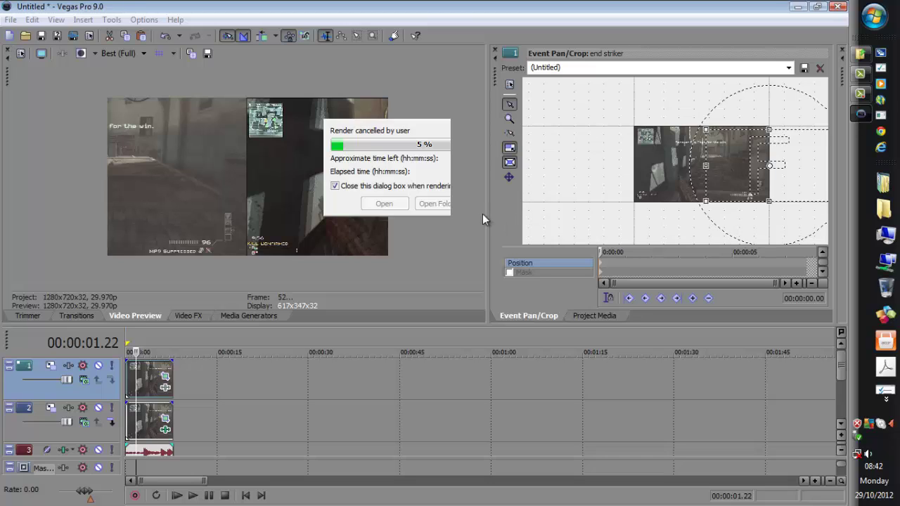